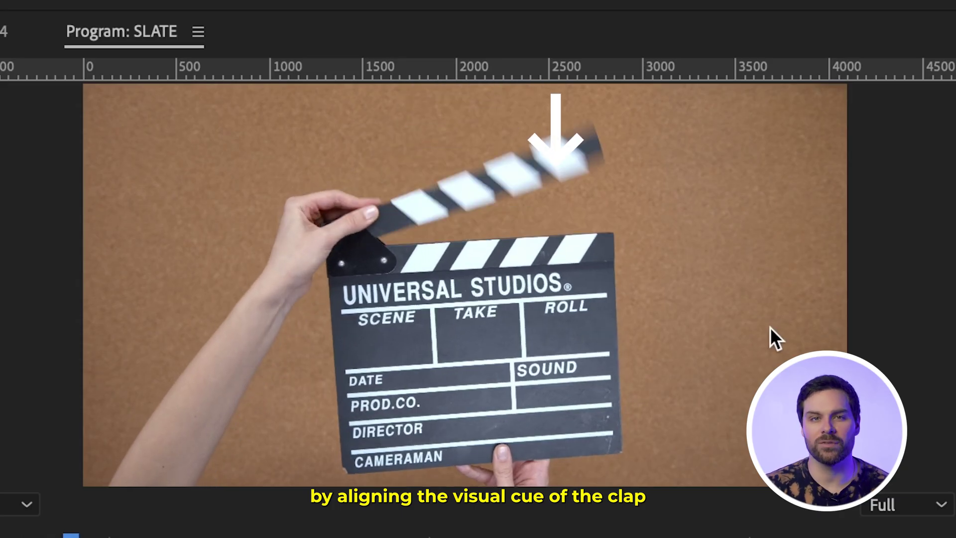
{"action": "left_click_drag", "start_coordinate": [279, 324], "coordinate": [192, 327]}
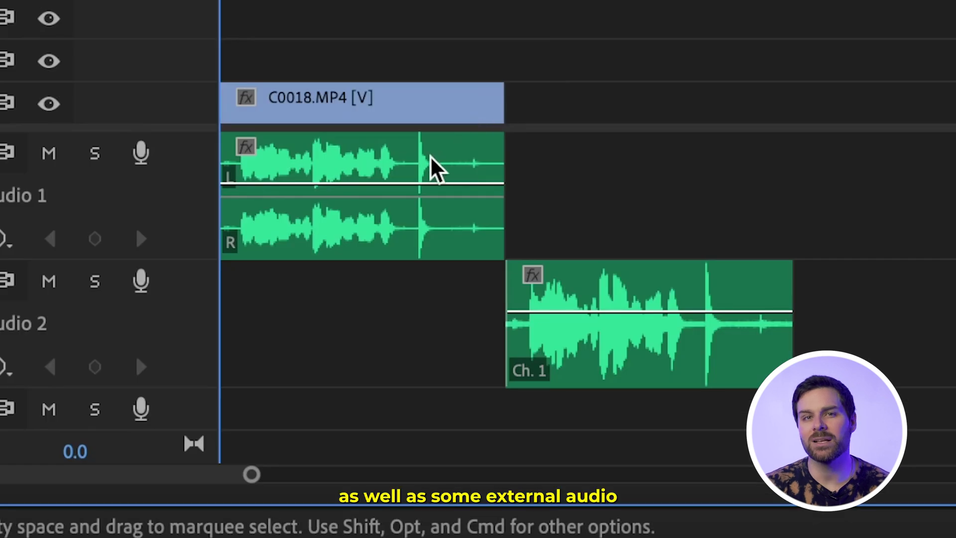
Step: Synchronize the C0018.MP4 camera clip with the external audio clip by audio, using track channel 1
{"action": "left_click", "coordinate": [424, 172]}
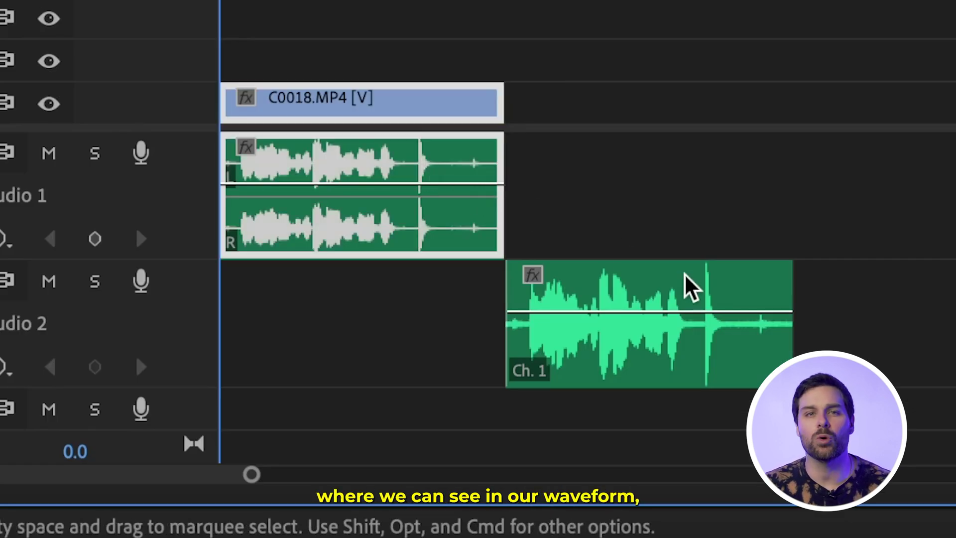
{"action": "left_click", "coordinate": [706, 286]}
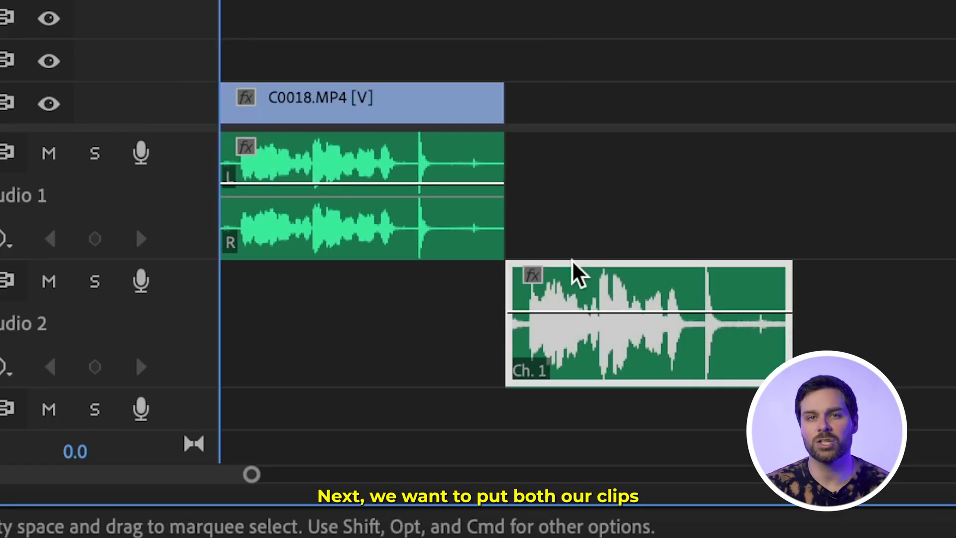
{"action": "left_click", "coordinate": [447, 223], "text": "shift"}
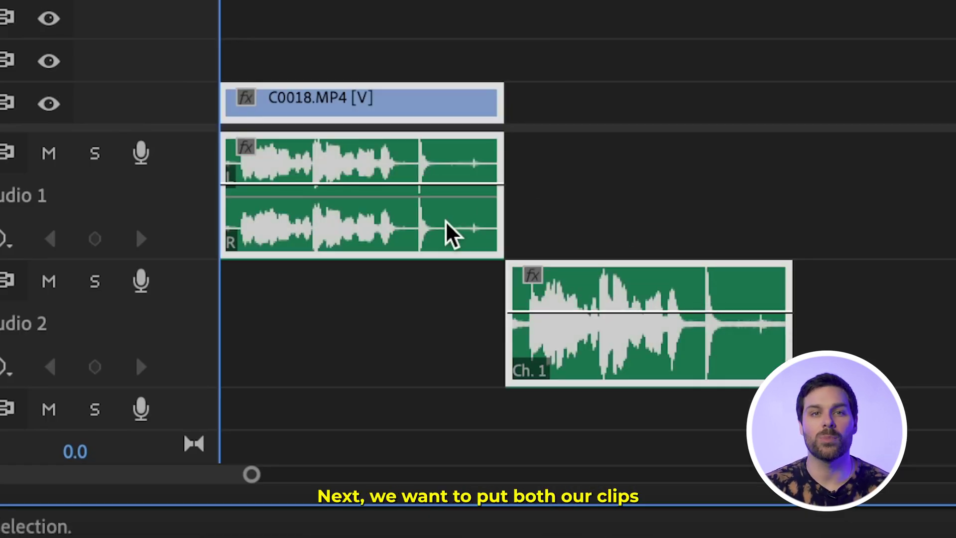
{"action": "right_click", "coordinate": [463, 174]}
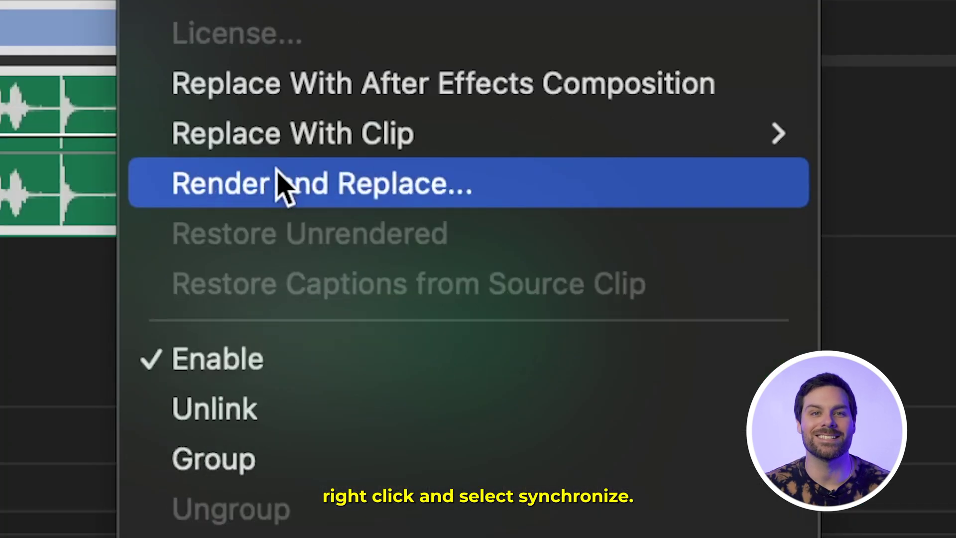
{"action": "left_click", "coordinate": [277, 263]}
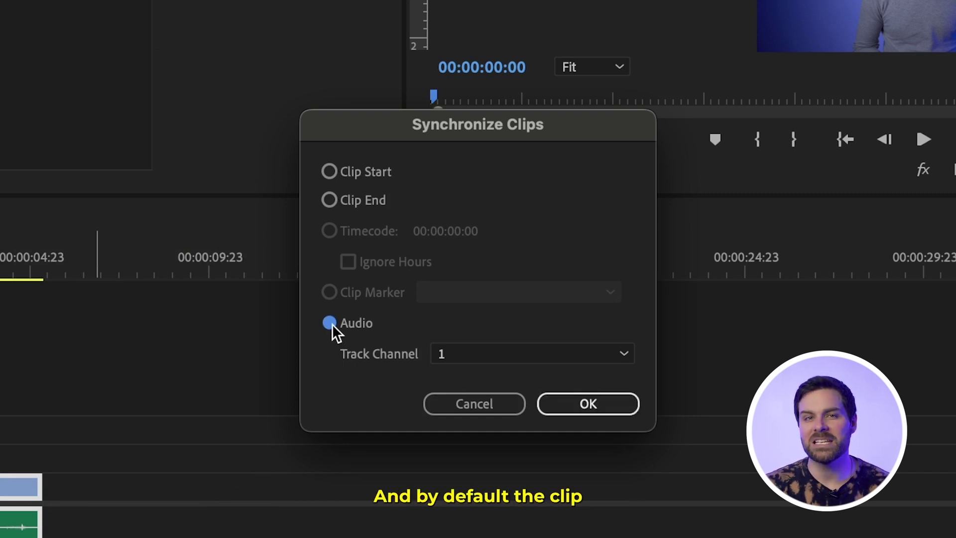
{"action": "left_click", "coordinate": [601, 405]}
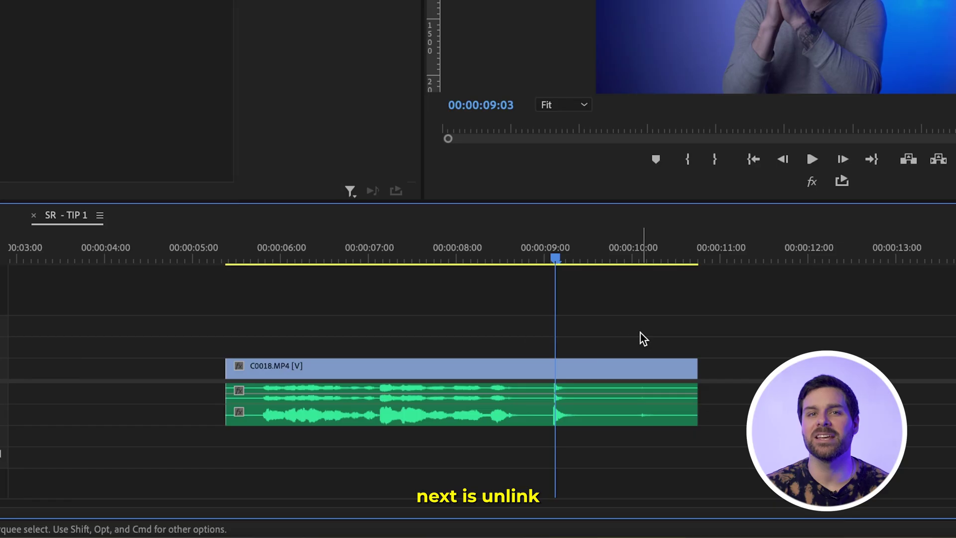
Step: Unlink the synchronized clips and show audio time units in the SR - TIP 1 timeline
{"action": "left_click_drag", "start_coordinate": [602, 328], "coordinate": [448, 443]}
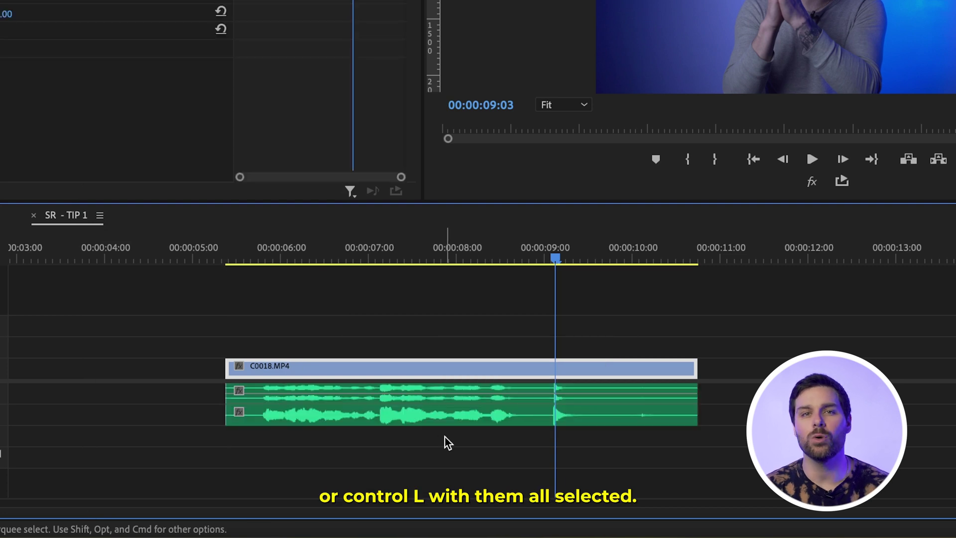
{"action": "left_click", "coordinate": [100, 215]}
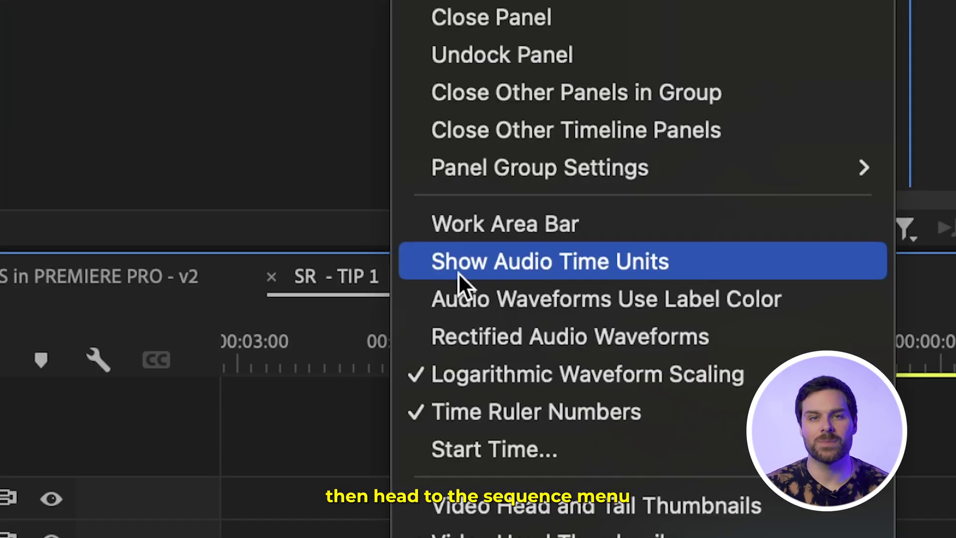
{"action": "left_click", "coordinate": [685, 267]}
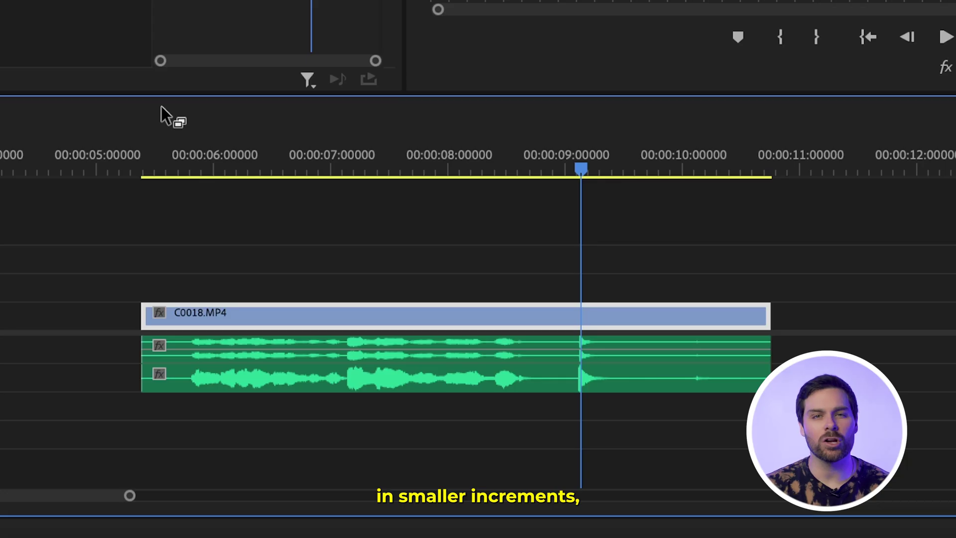
Step: Nudge the audio slightly earlier at the clap so that it lines up precisely
{"action": "key", "text": "equal"}
{"action": "key", "text": "equal"}
{"action": "key", "text": "equal"}
{"action": "key", "text": "equal"}
{"action": "mouse_move", "coordinate": [468, 351]}
{"action": "left_mouse_down"}
{"action": "mouse_move", "coordinate": [476, 351]}
{"action": "mouse_move", "coordinate": [452, 353]}
{"action": "mouse_move", "coordinate": [461, 353]}
{"action": "left_mouse_up"}
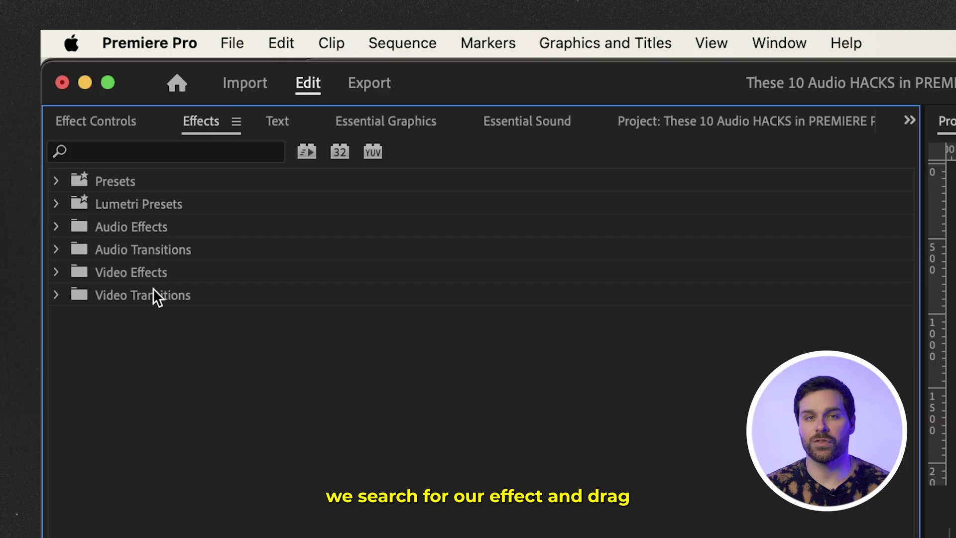
Step: Apply the Lumetri Color effect to the C0018.MP4 video clip and the Parametric Equalizer effect to the audio clip
{"action": "type", "text": "lumetri color"}
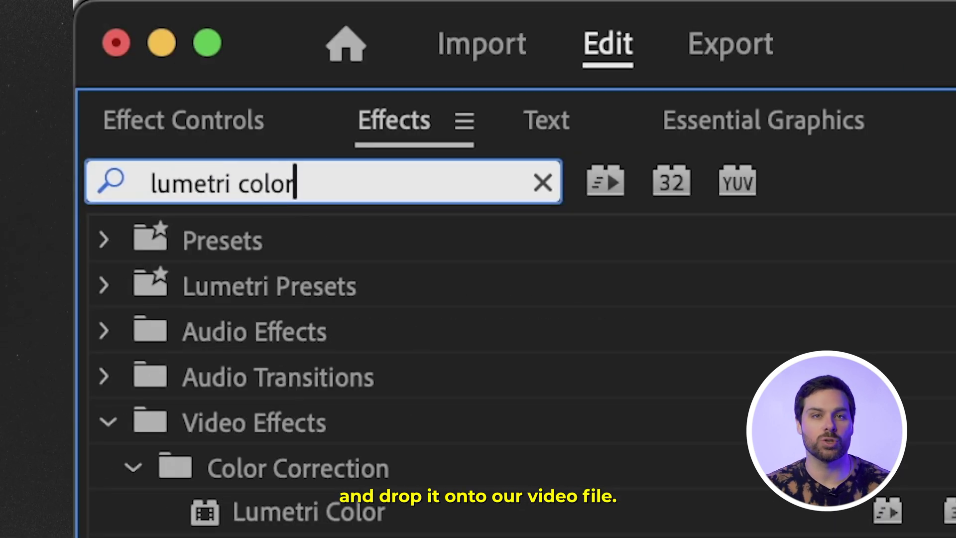
{"action": "left_click_drag", "start_coordinate": [264, 518], "coordinate": [264, 520]}
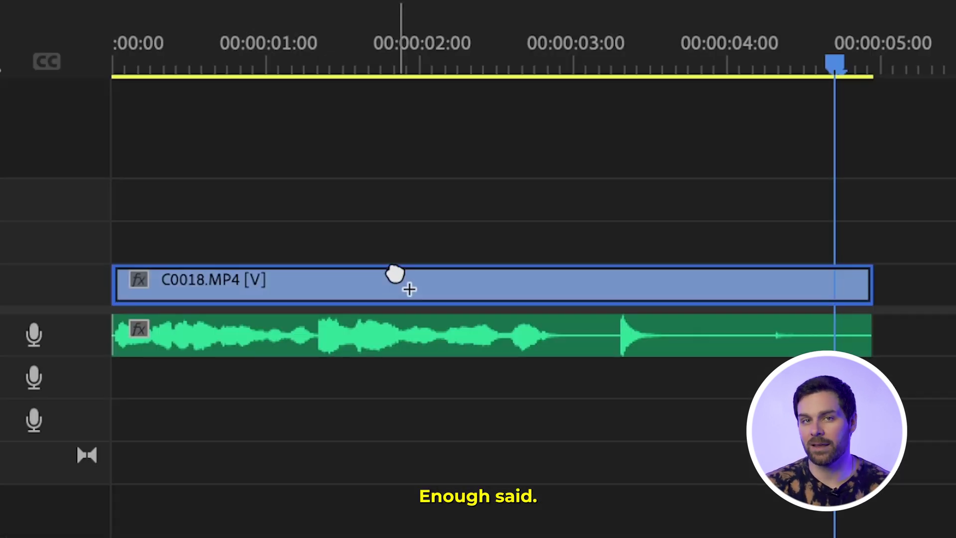
{"action": "left_click_drag", "start_coordinate": [389, 264], "coordinate": [398, 273]}
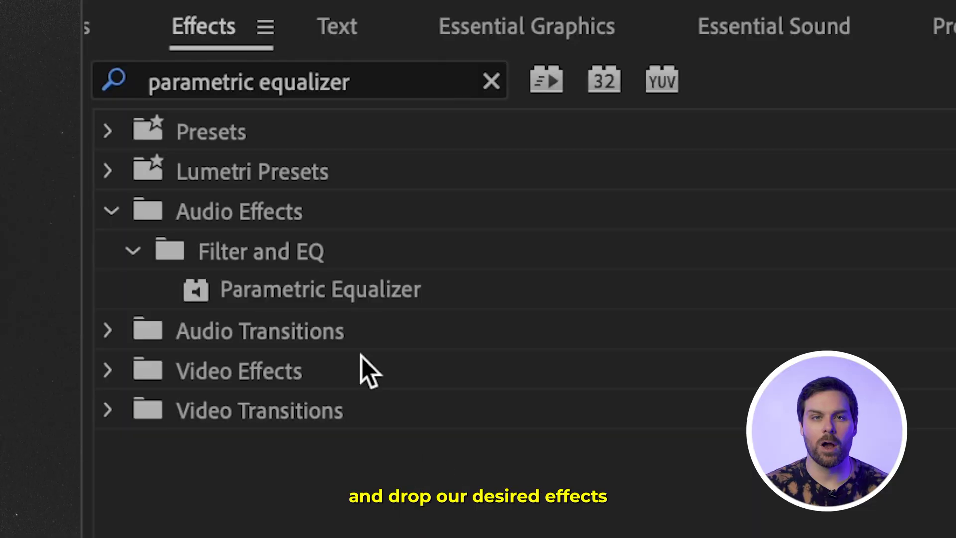
{"action": "left_click", "coordinate": [319, 293]}
{"action": "left_click_drag", "start_coordinate": [319, 292], "coordinate": [408, 344]}
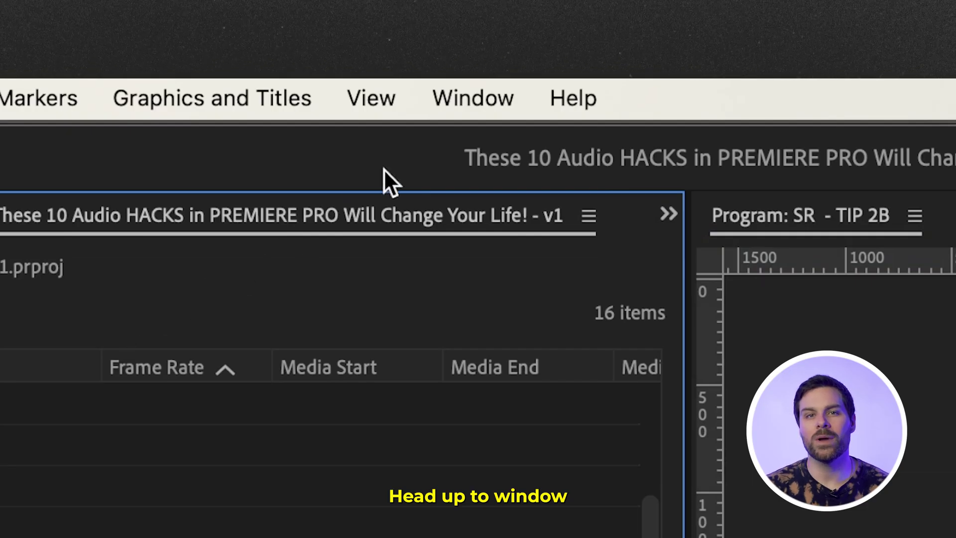
Step: Open the Audio Track Mixer, reveal its effect slots and add a Parametric Equalizer to the Audio 1 track
{"action": "left_click", "coordinate": [478, 98]}
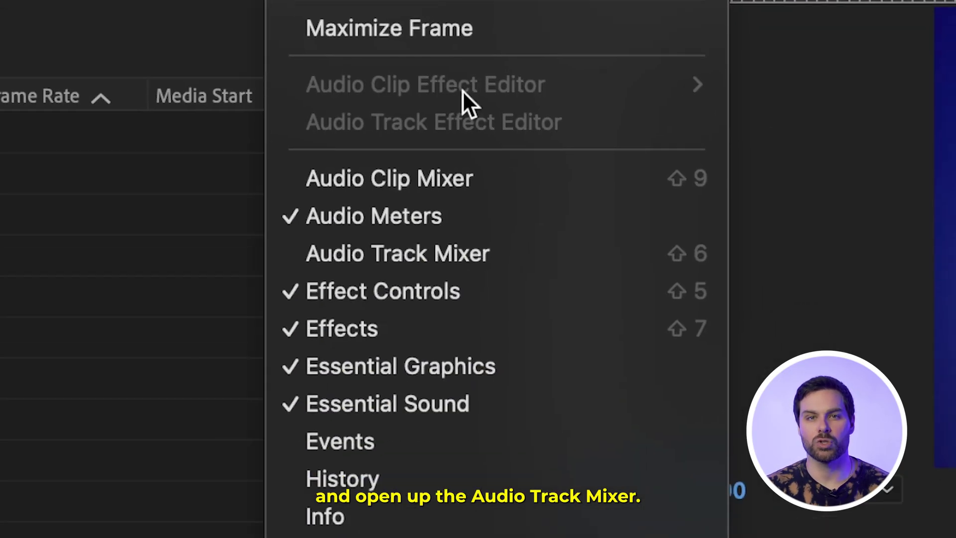
{"action": "left_click", "coordinate": [512, 258]}
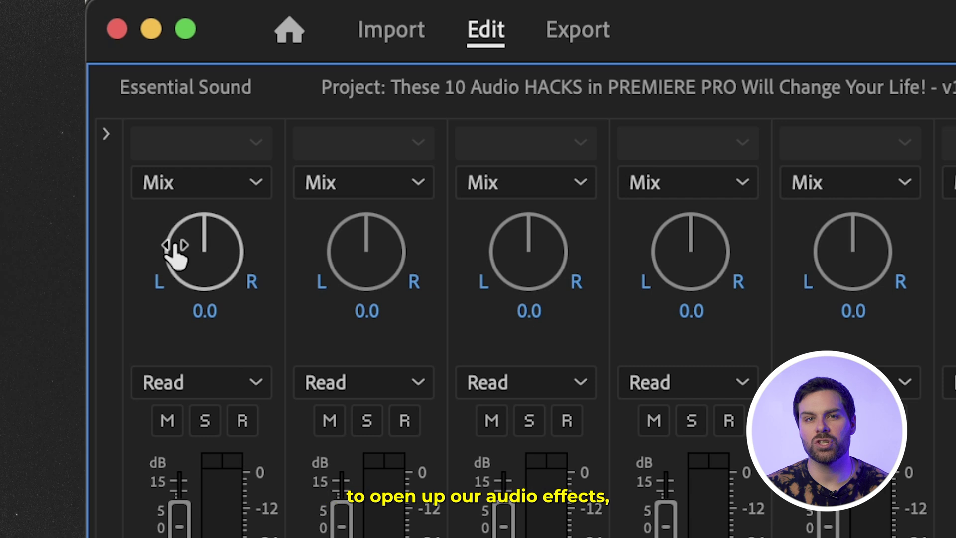
{"action": "left_click", "coordinate": [107, 134]}
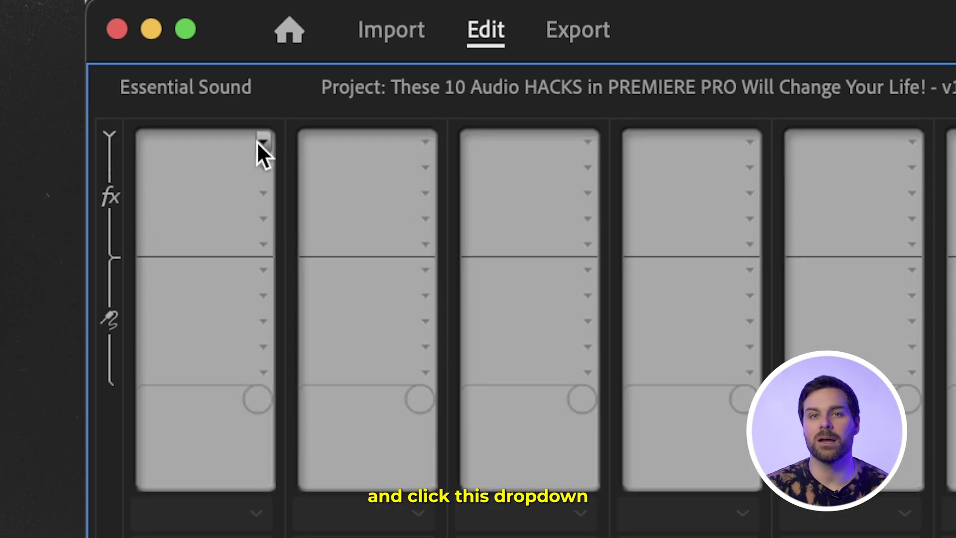
{"action": "left_click", "coordinate": [261, 141]}
{"action": "mouse_move", "coordinate": [402, 327]}
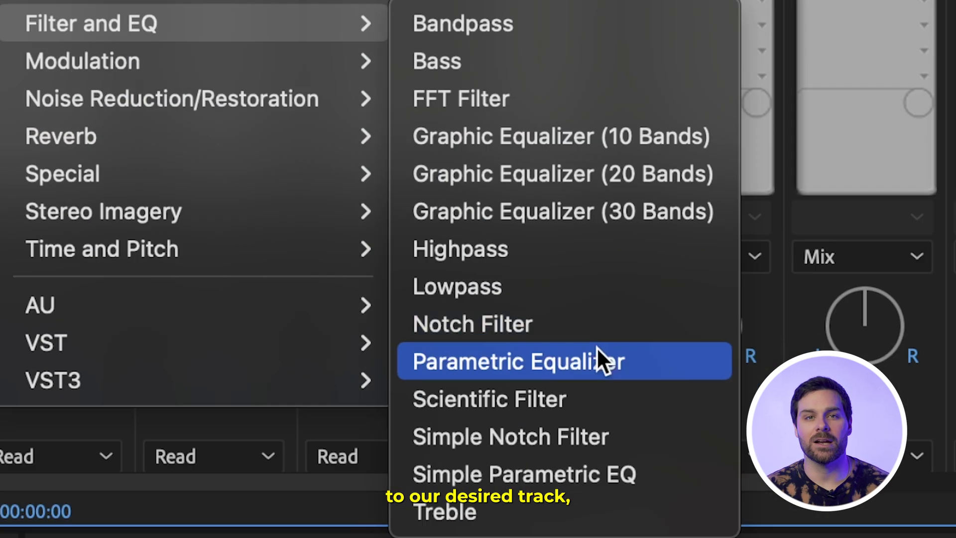
{"action": "left_click", "coordinate": [598, 360]}
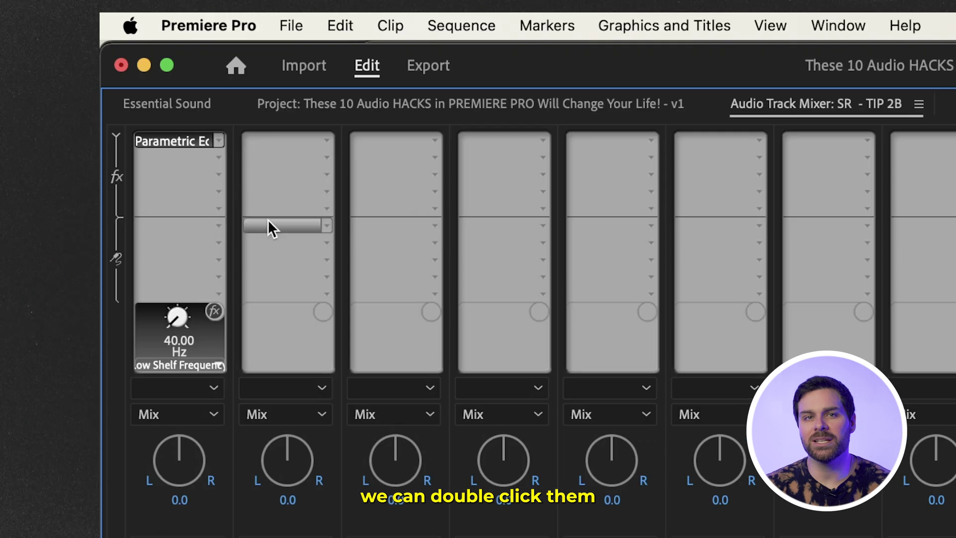
Step: Apply the Vocal Enhancer preset to the Audio 1 track's Parametric Equalizer
{"action": "double_click", "coordinate": [195, 142]}
{"action": "left_click", "coordinate": [252, 101]}
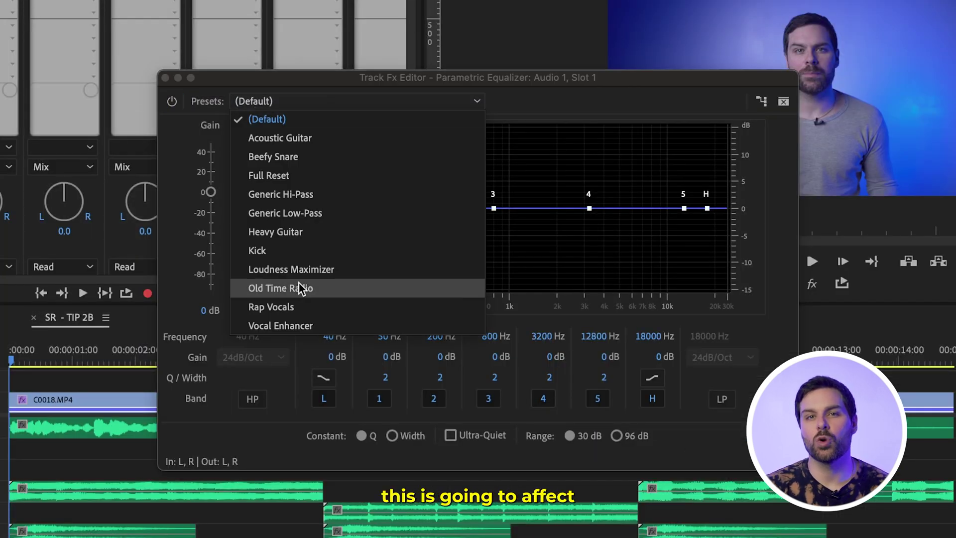
{"action": "left_click", "coordinate": [307, 325]}
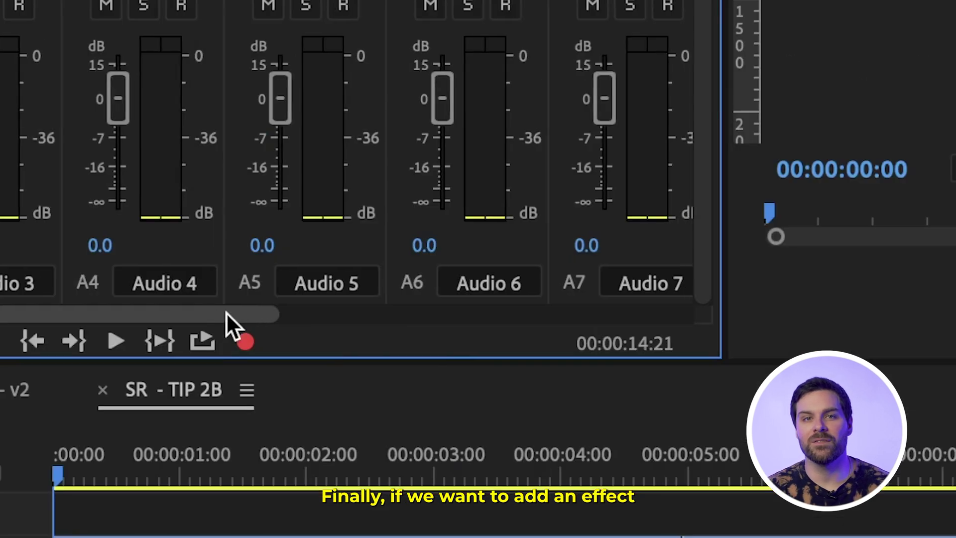
Step: Add the Mastering effect to the Mix track of the SR - TIP 2B sequence
{"action": "left_click_drag", "start_coordinate": [226, 312], "coordinate": [616, 284]}
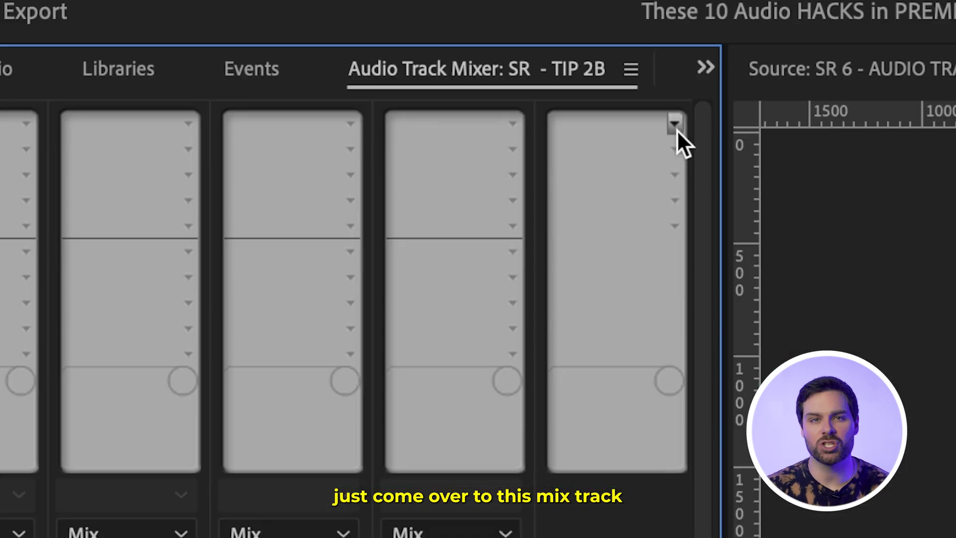
{"action": "left_click", "coordinate": [675, 125]}
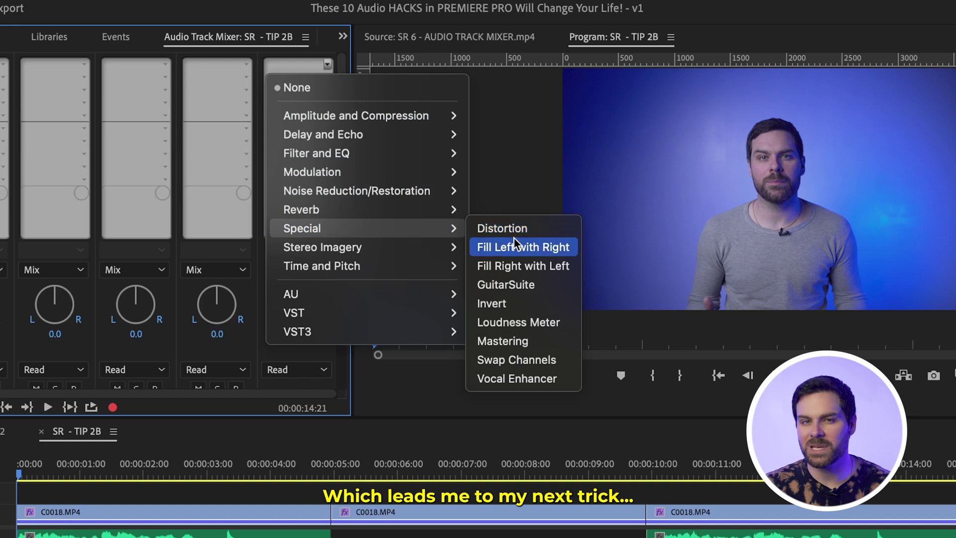
{"action": "left_click", "coordinate": [572, 341]}
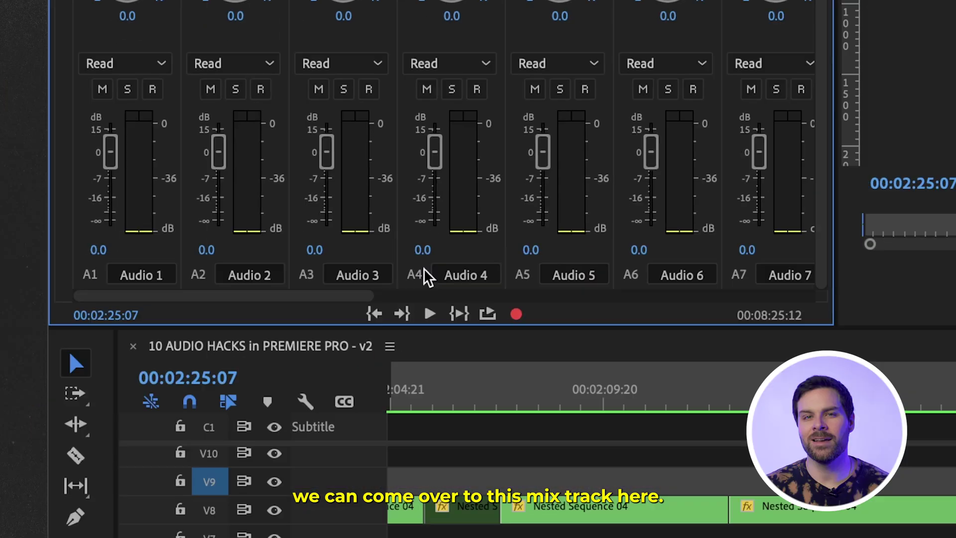
Step: Add the Mastering effect to the Mix track of the 10 AUDIO HACKS in PREMIERE PRO - v2 sequence and choose a preset for it
{"action": "scroll", "coordinate": [426, 277], "scroll_direction": "right", "scroll_amount": 10}
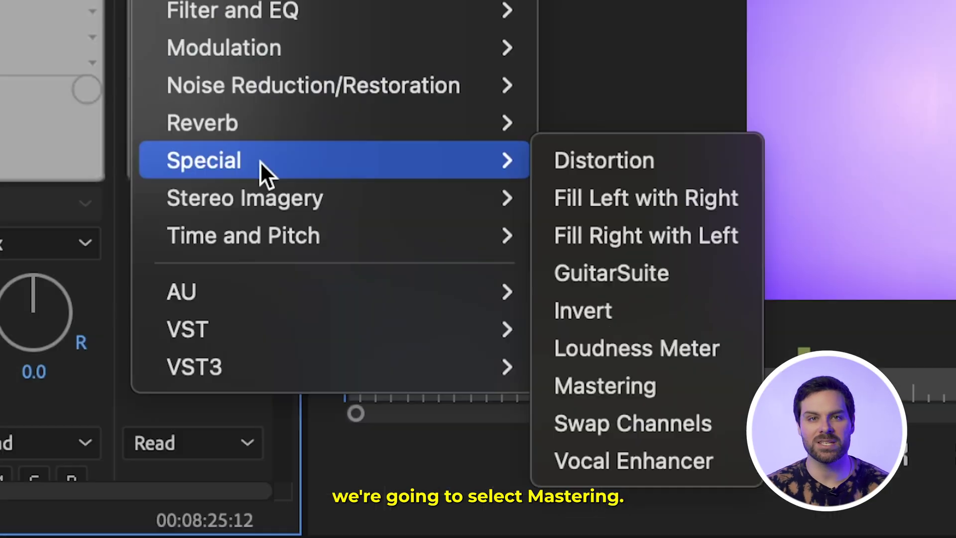
{"action": "left_click", "coordinate": [699, 388]}
{"action": "left_click", "coordinate": [250, 73]}
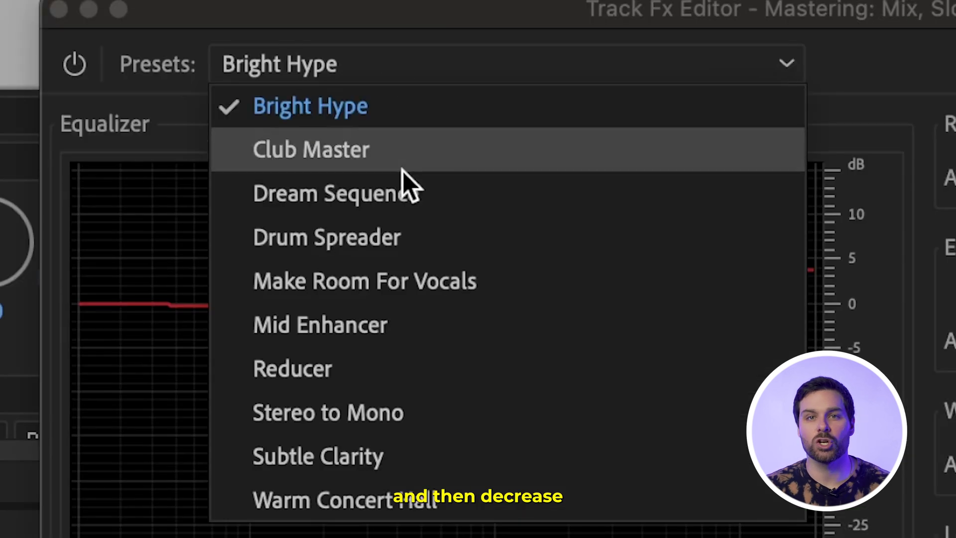
{"action": "left_click", "coordinate": [281, 299]}
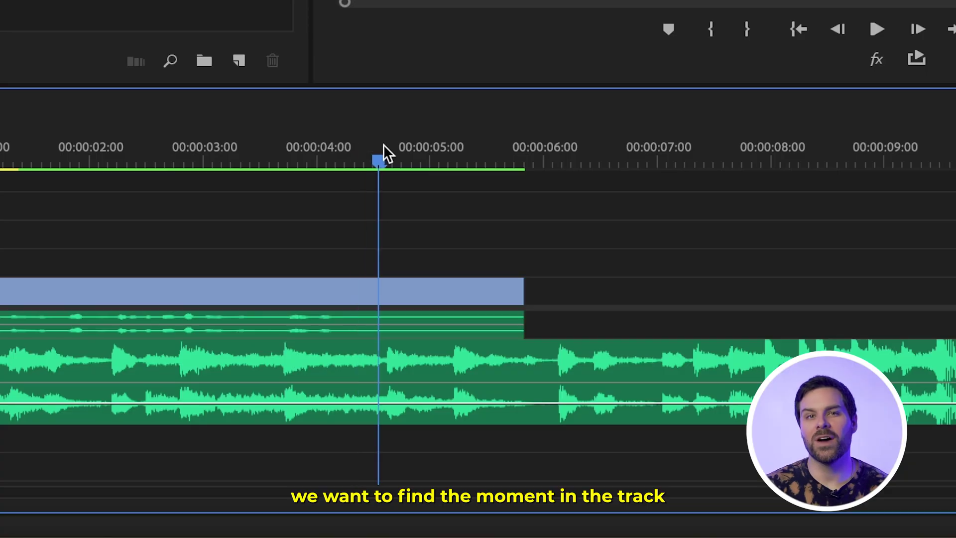
Step: Cut the music clip just after 00:00:06:00 and delete everything following the cut
{"action": "left_click_drag", "start_coordinate": [384, 144], "coordinate": [553, 137]}
{"action": "key", "text": "super+k"}
{"action": "left_click", "coordinate": [619, 389]}
{"action": "key", "text": "Delete"}
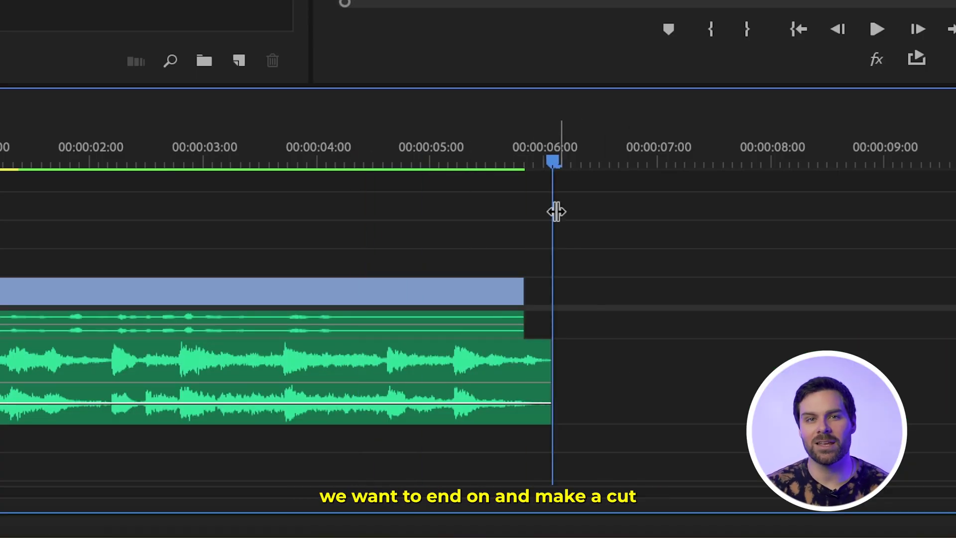
Step: Split the music clip at 00:00:05:05, where its final note hits
{"action": "left_click_drag", "start_coordinate": [544, 142], "coordinate": [458, 143]}
{"action": "left_click", "coordinate": [612, 259]}
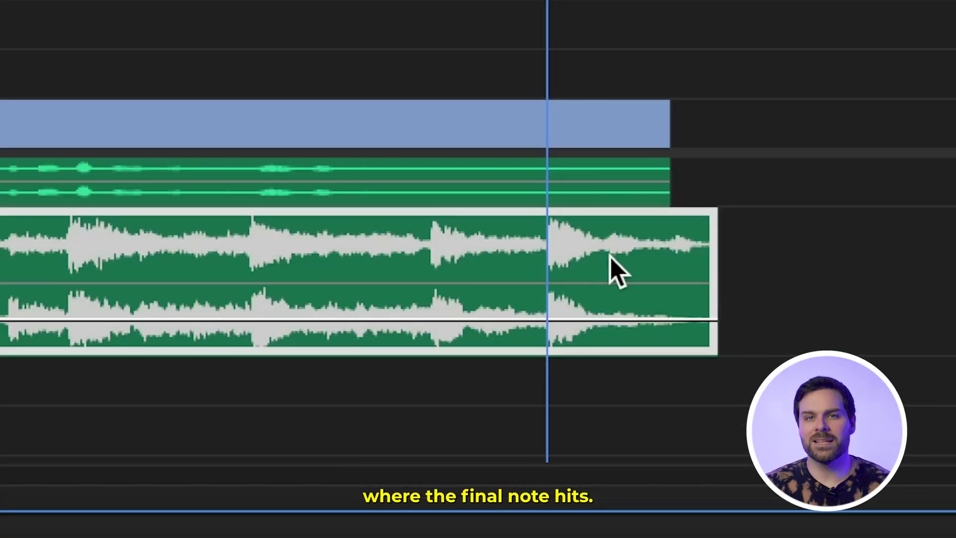
{"action": "key", "text": "super+k"}
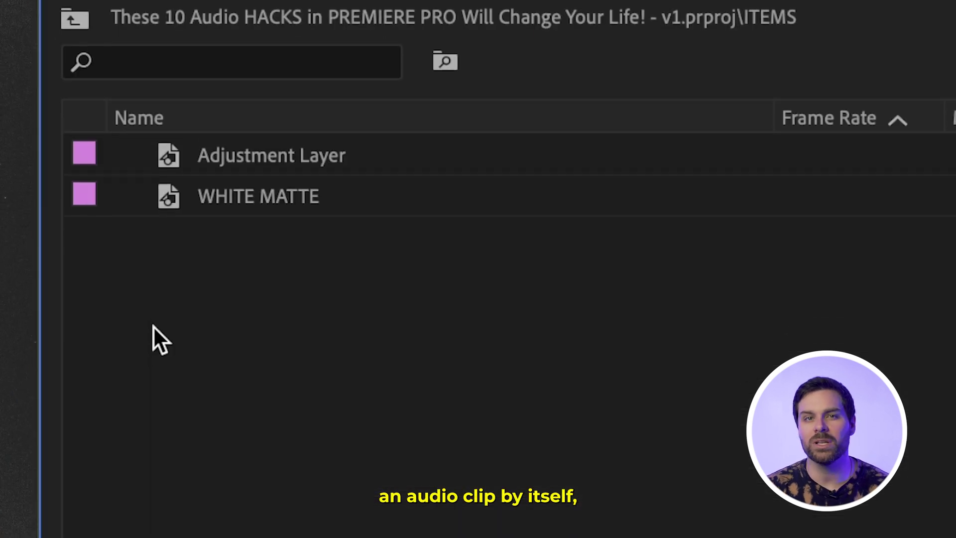
Step: Create a new adjustment layer in the project's ITEMS bin
{"action": "right_click", "coordinate": [152, 186]}
{"action": "mouse_move", "coordinate": [333, 182]}
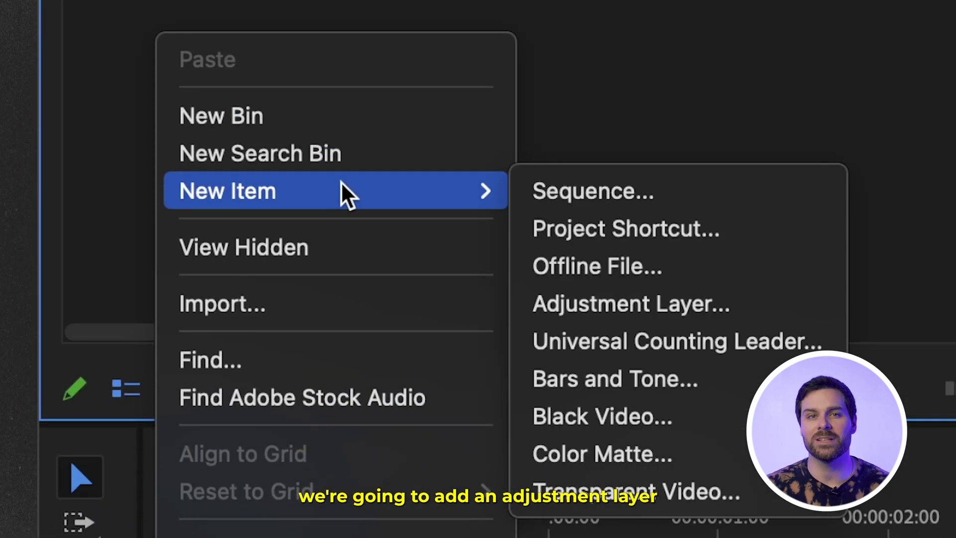
{"action": "left_click", "coordinate": [666, 299]}
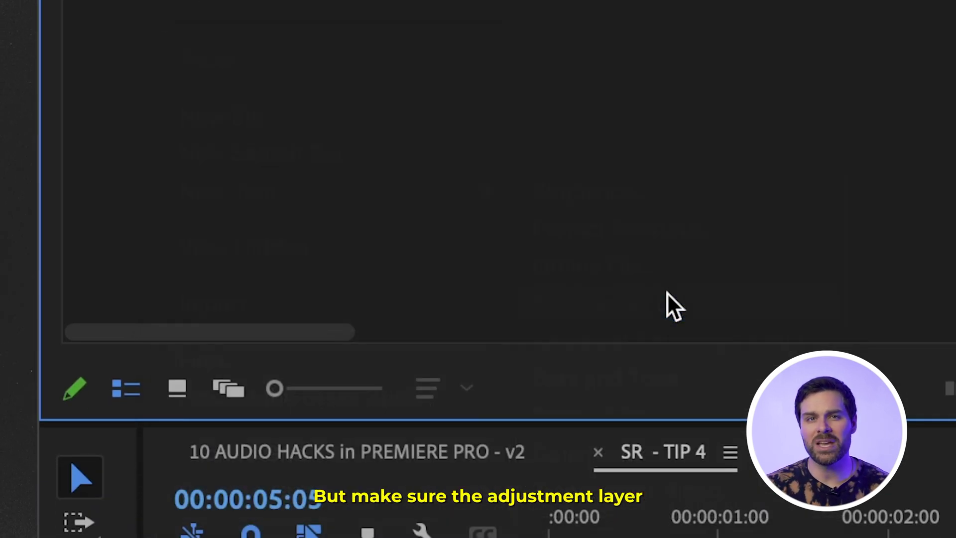
Step: Place the adjustment layer over the music's final note and nest the two clips together, keeping the suggested sequence name
{"action": "left_click_drag", "start_coordinate": [45, 126], "coordinate": [470, 387]}
{"action": "left_click", "coordinate": [494, 438]}
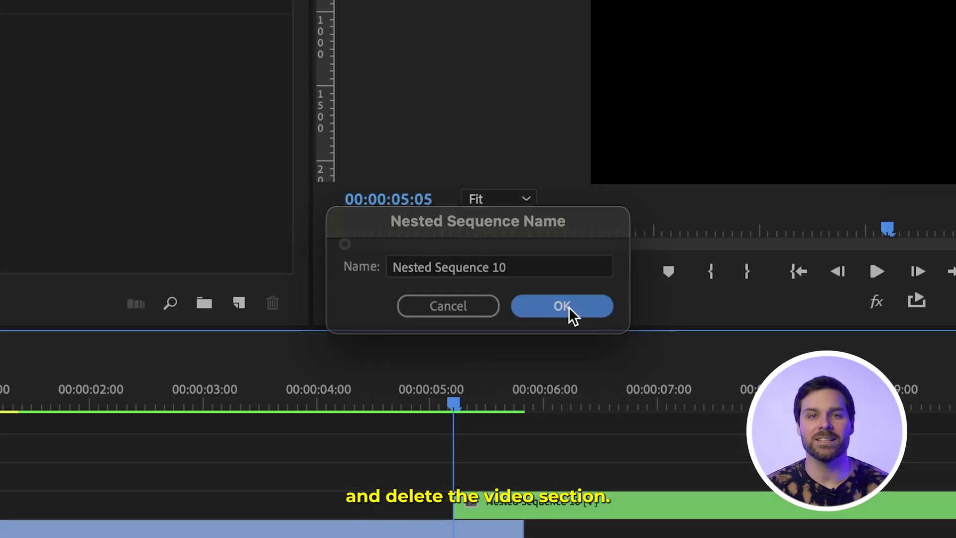
{"action": "left_click", "coordinate": [567, 309]}
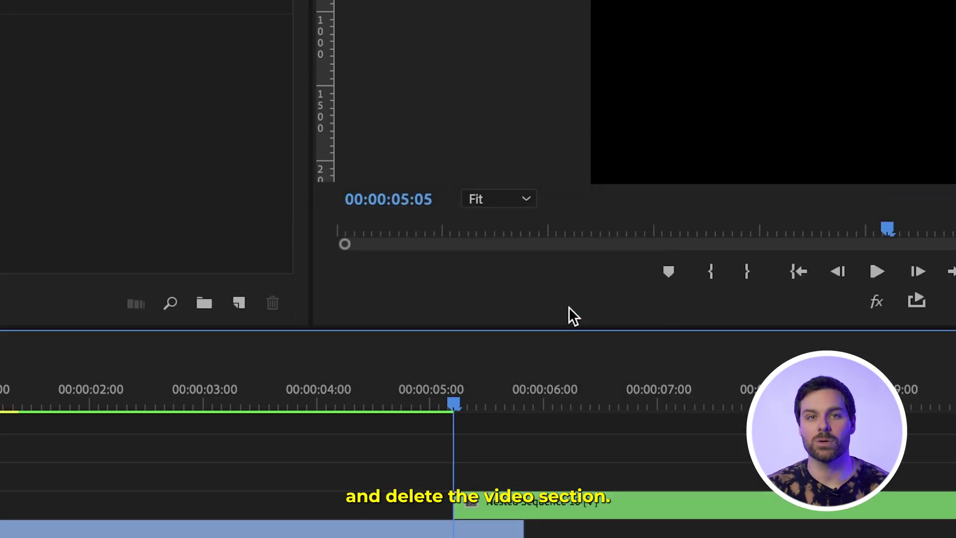
Step: Delete the nested sequence's video portion and apply Studio Reverb to its audio with a decay of about 8800 ms
{"action": "left_click", "coordinate": [551, 330], "text": "alt"}
{"action": "key", "text": "Delete"}
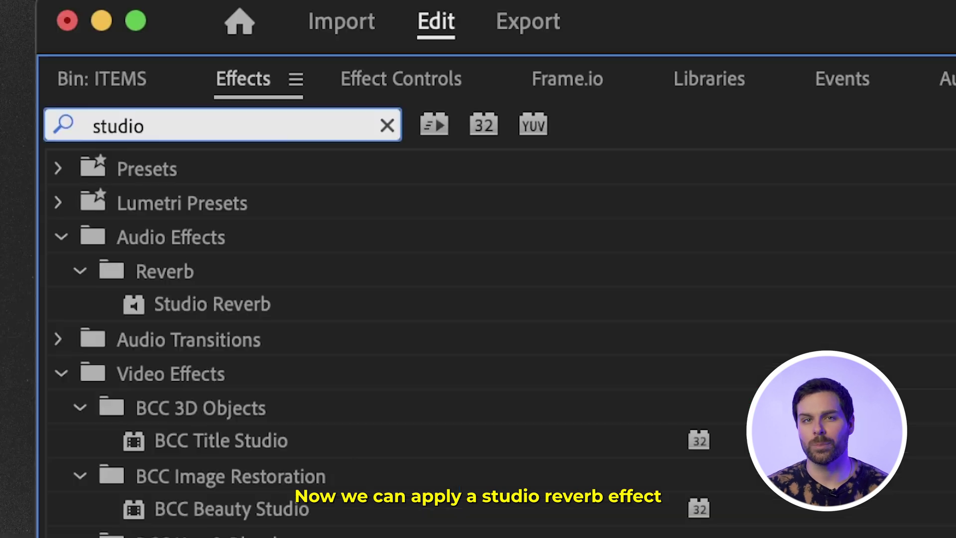
{"action": "left_click", "coordinate": [238, 302]}
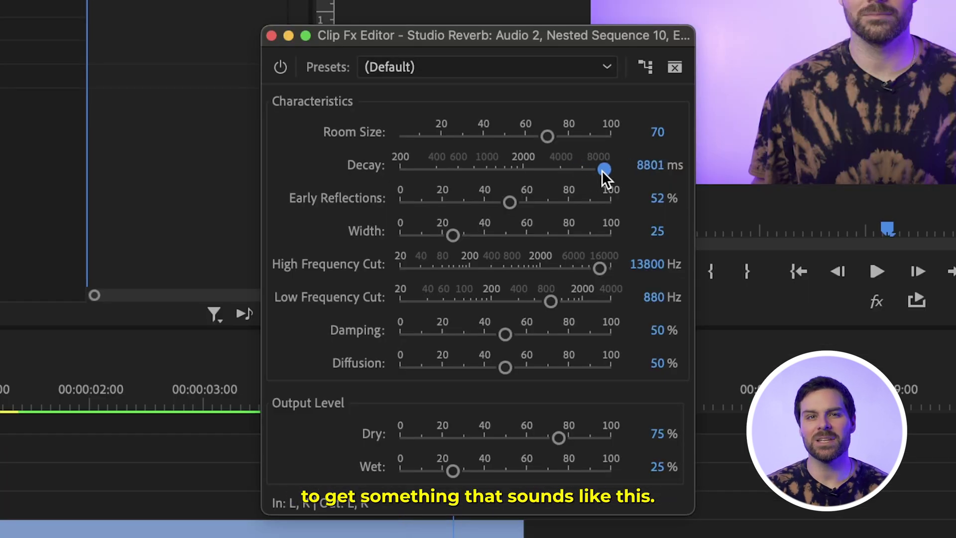
{"action": "left_click_drag", "start_coordinate": [601, 169], "coordinate": [604, 170]}
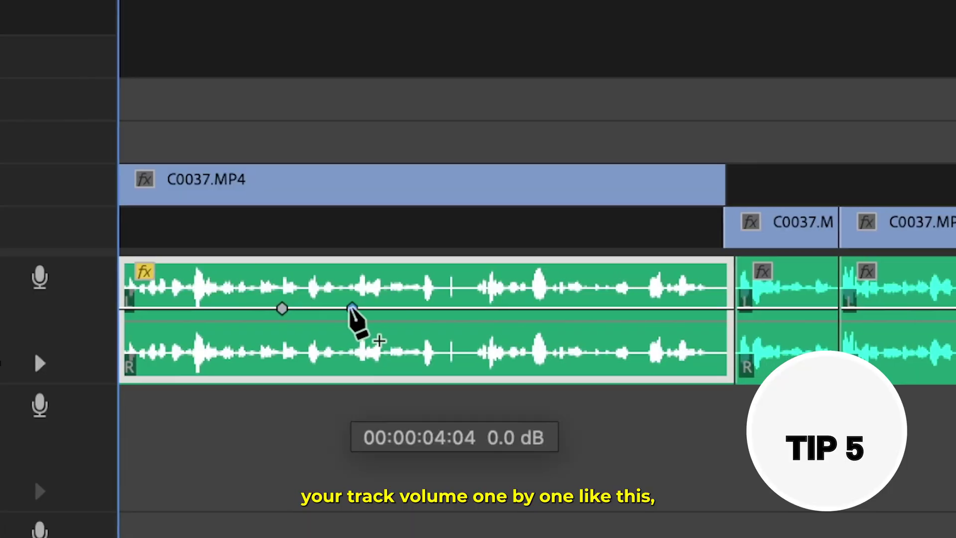
Step: Add volume keyframes along the first dialogue clip with the Pen tool and lower the middle pair to dip its level
{"action": "left_click", "coordinate": [515, 308]}
{"action": "left_click", "coordinate": [602, 309]}
{"action": "left_click", "coordinate": [502, 309], "text": "shift"}
{"action": "left_click_drag", "start_coordinate": [338, 309], "coordinate": [338, 356]}
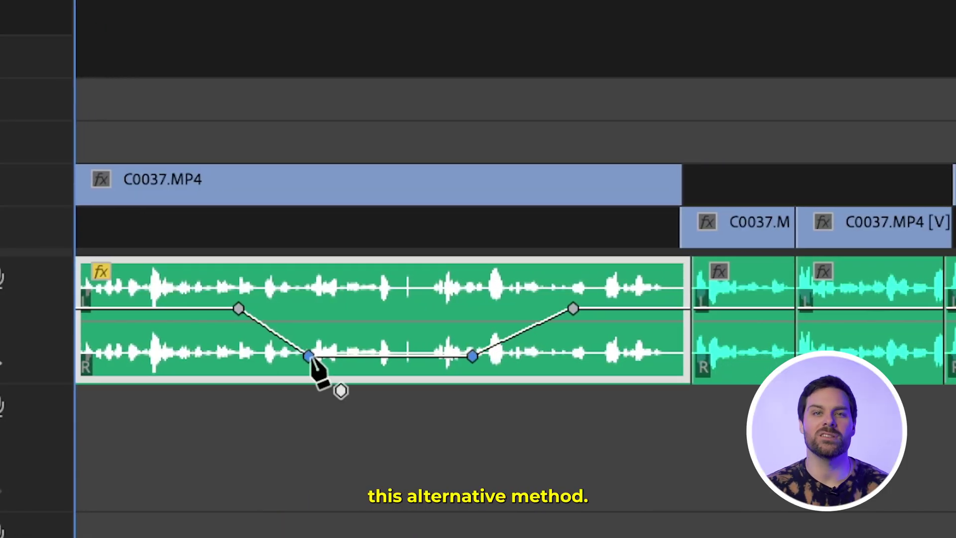
Step: Add four volume keyframes to the short audio clip that follows and lower its middle section
{"action": "left_click", "coordinate": [750, 308]}
{"action": "left_click", "coordinate": [768, 309]}
{"action": "left_click", "coordinate": [792, 309]}
{"action": "left_click", "coordinate": [809, 309]}
{"action": "left_click_drag", "start_coordinate": [710, 309], "coordinate": [720, 374]}
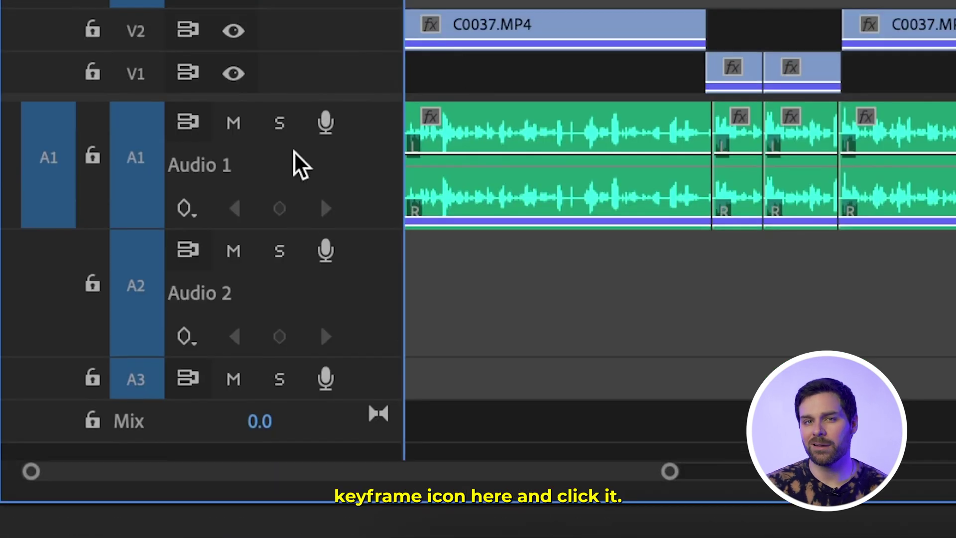
Step: Switch the Audio 1 track to track volume keyframes and add keyframes across its clips with the Pen tool
{"action": "left_click", "coordinate": [186, 208]}
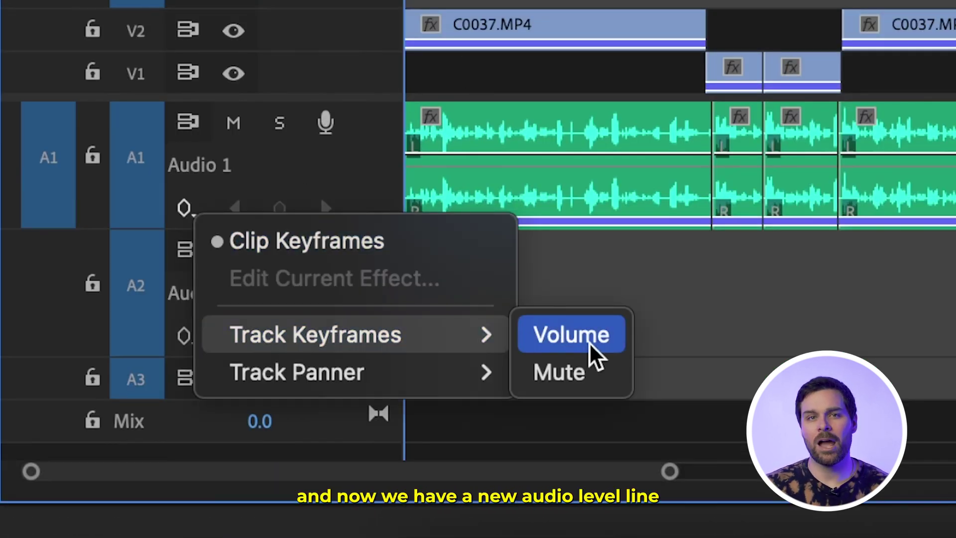
{"action": "left_click", "coordinate": [590, 342]}
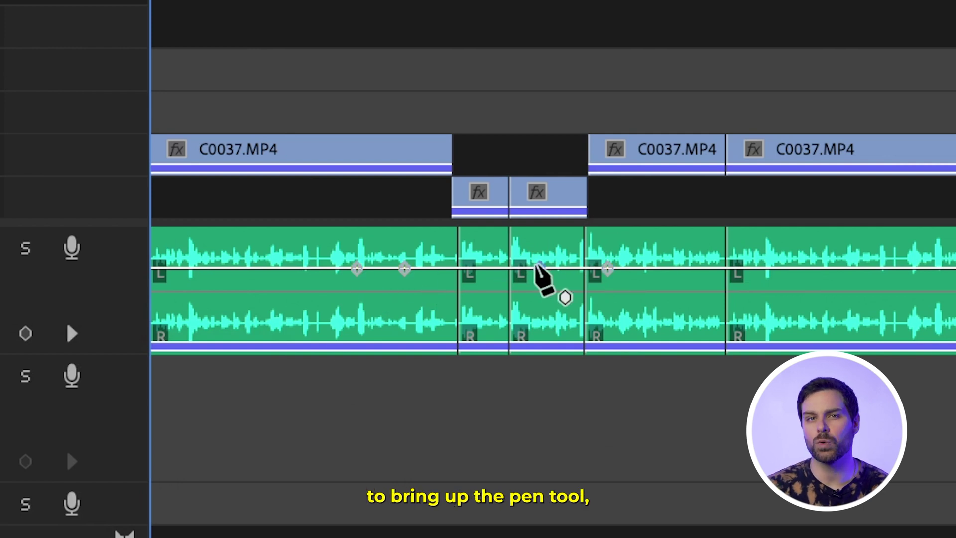
{"action": "left_click", "coordinate": [685, 269]}
{"action": "left_click", "coordinate": [753, 269]}
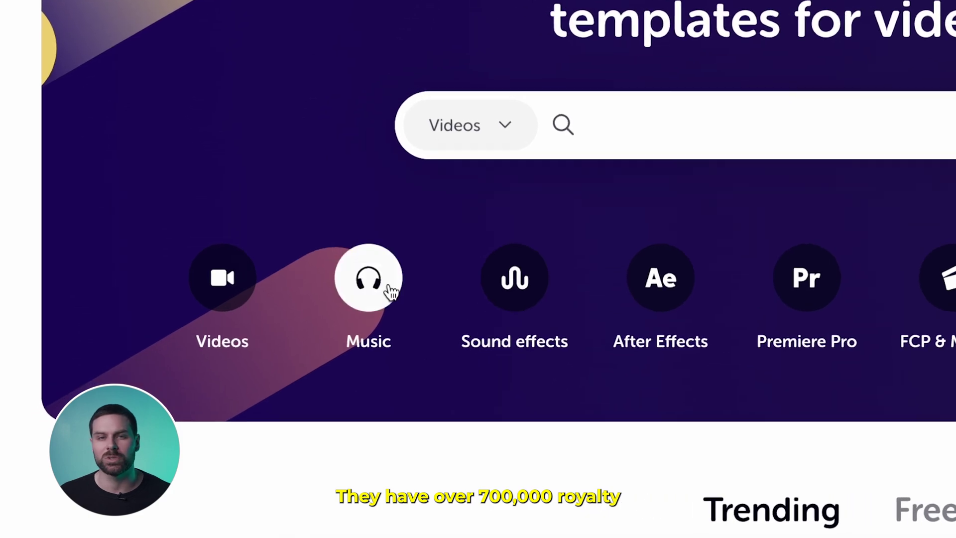
Step: Open the Music category on the MotionElements website and browse its moods and genres
{"action": "left_click", "coordinate": [380, 283]}
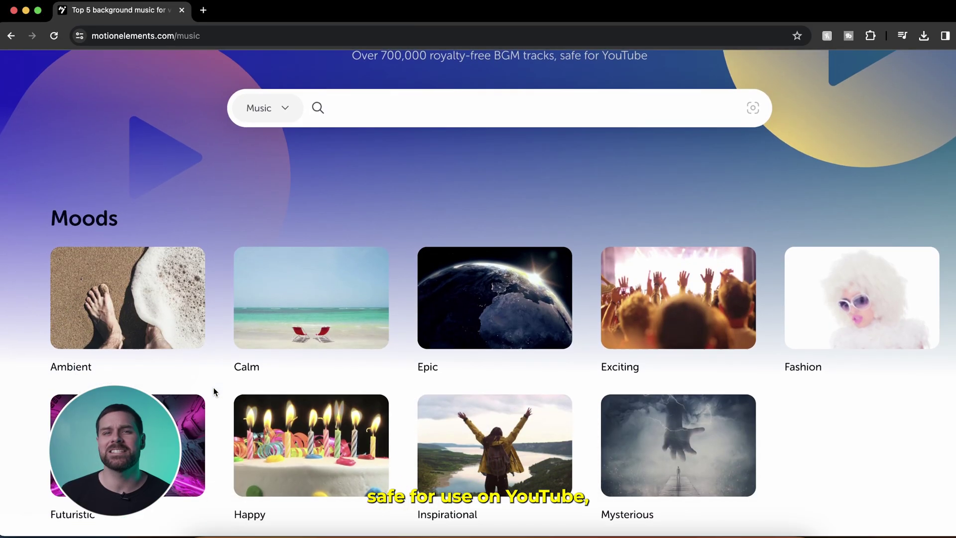
{"action": "scroll", "coordinate": [213, 387], "scroll_direction": "down", "scroll_amount": 1}
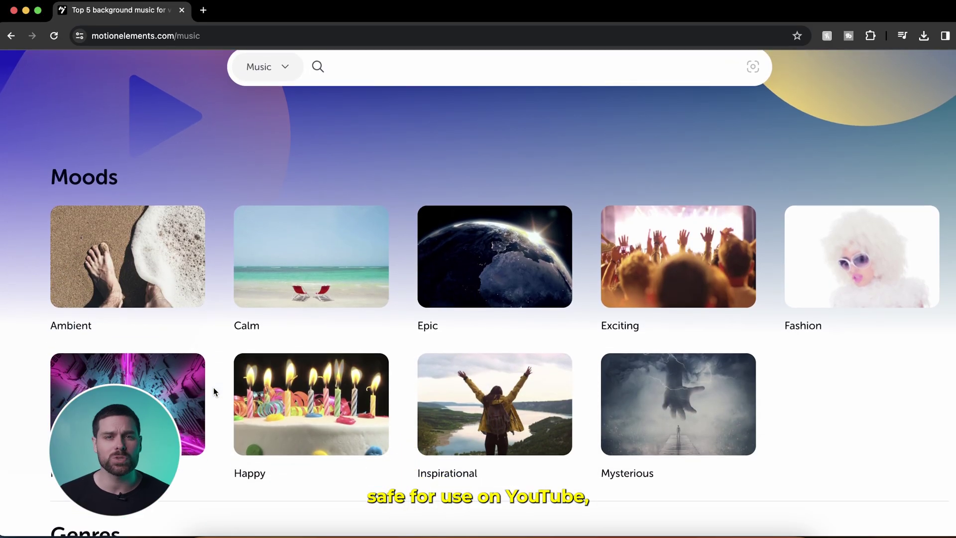
{"action": "left_click", "coordinate": [306, 366]}
{"action": "scroll", "coordinate": [176, 338], "scroll_direction": "down", "scroll_amount": 3}
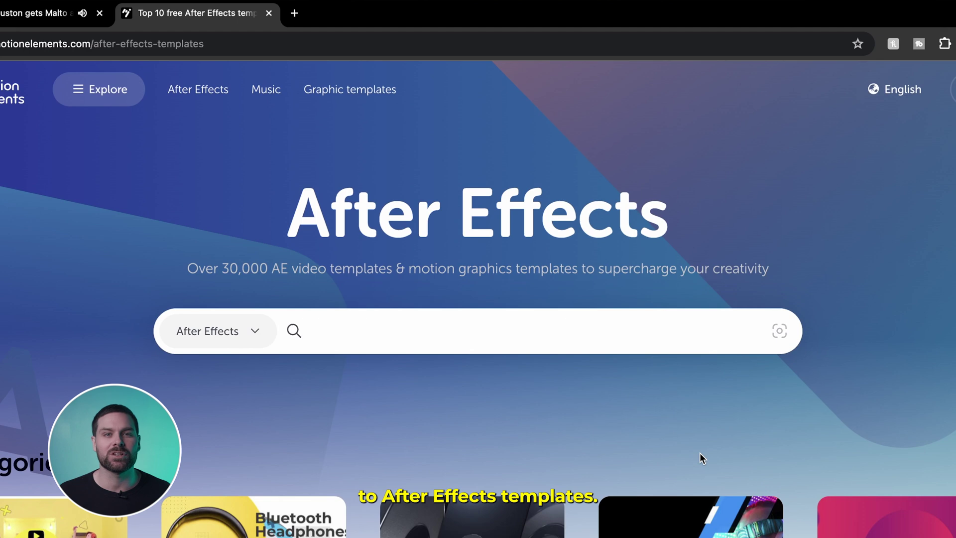
Step: Browse the After Effects templates and play the preview of Retro Wave Intro #1
{"action": "scroll", "coordinate": [700, 453], "scroll_direction": "down", "scroll_amount": 12}
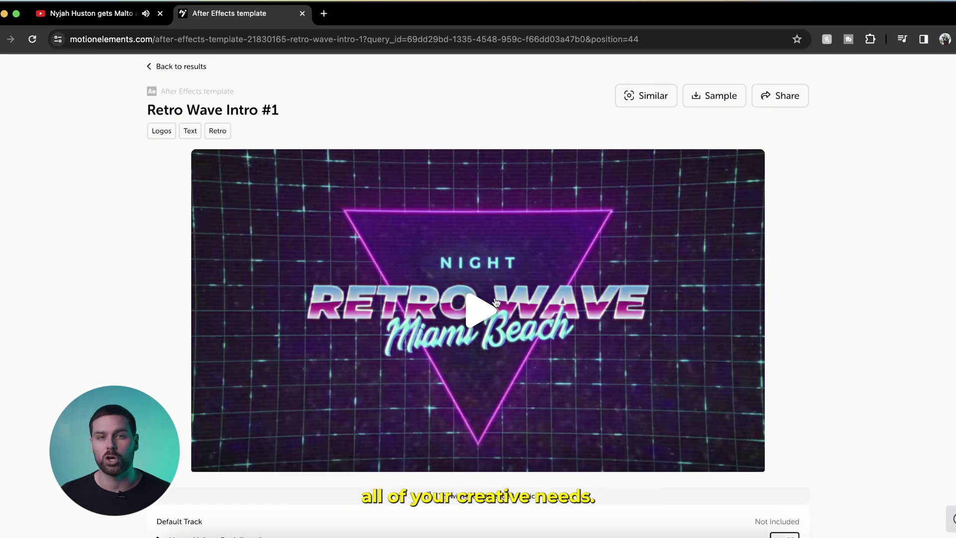
{"action": "left_click", "coordinate": [480, 311]}
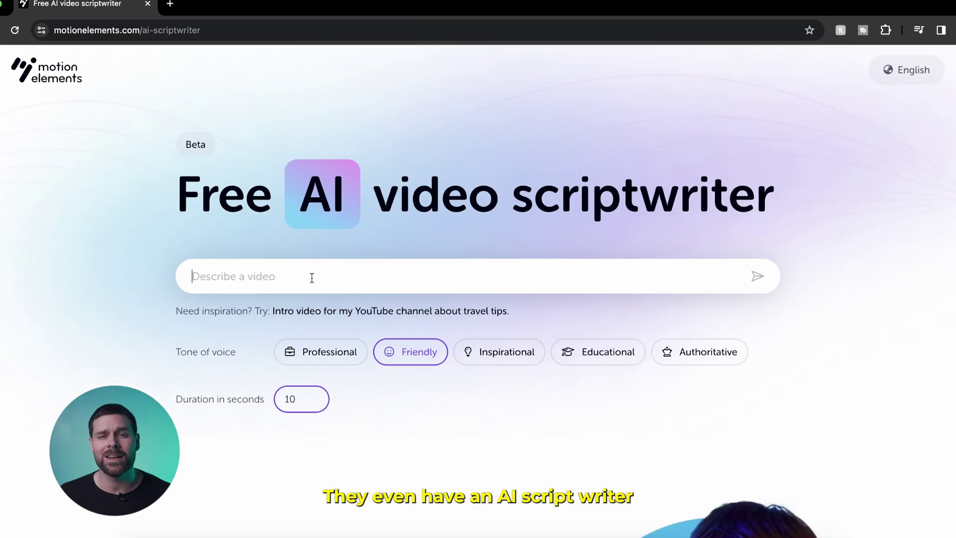
Step: Generate a 10-second, professional-tone AI video script from the suggested prompt "Intro video for my YouTube channel about travel tips"
{"action": "left_click", "coordinate": [319, 309]}
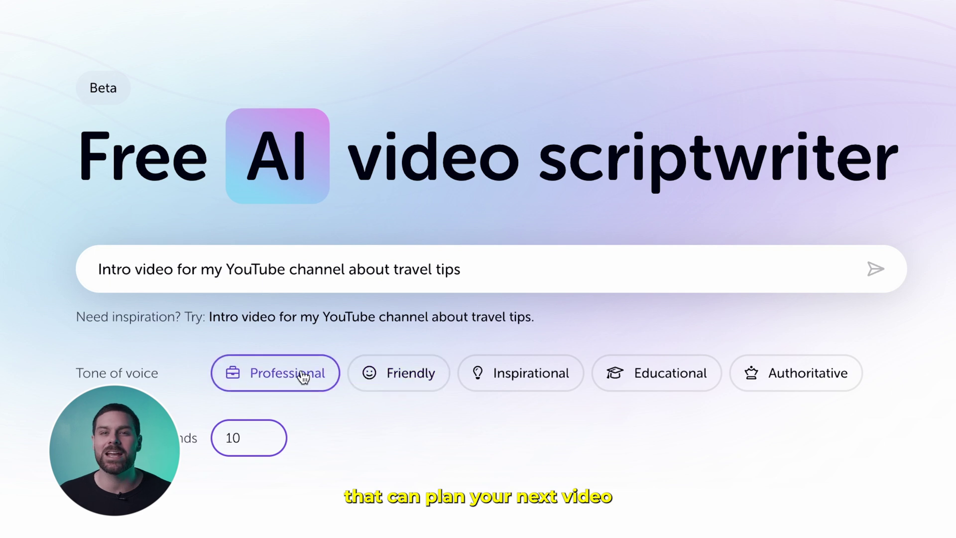
{"action": "left_click", "coordinate": [875, 269]}
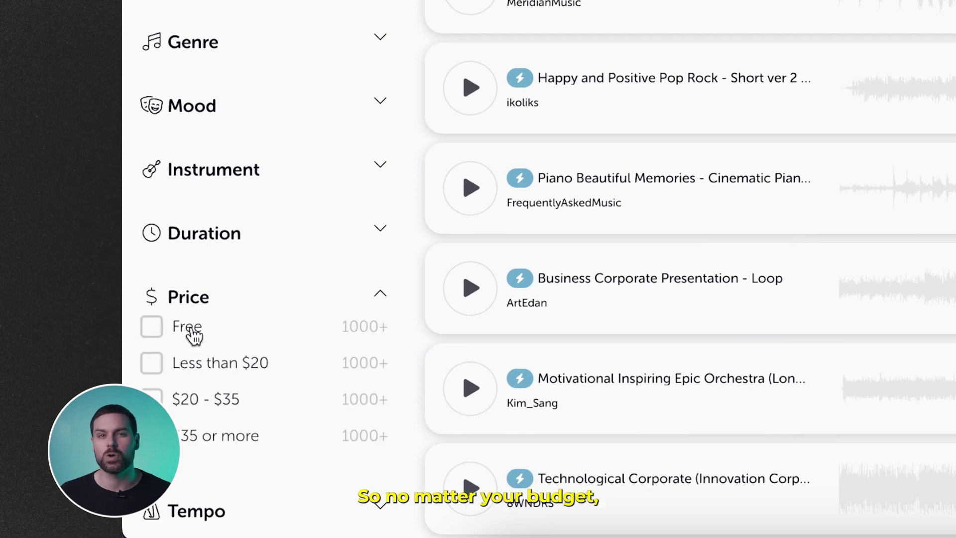
Step: Filter the music search results by the Free price option and browse the listed tracks
{"action": "left_click", "coordinate": [199, 329]}
{"action": "scroll", "coordinate": [324, 279], "scroll_direction": "down", "scroll_amount": 5}
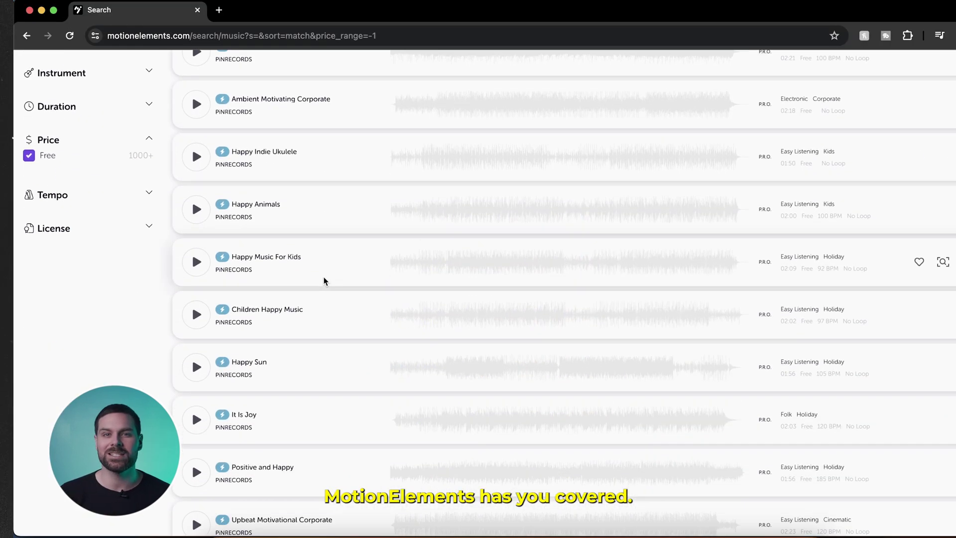
{"action": "scroll", "coordinate": [323, 280], "scroll_direction": "down", "scroll_amount": 3}
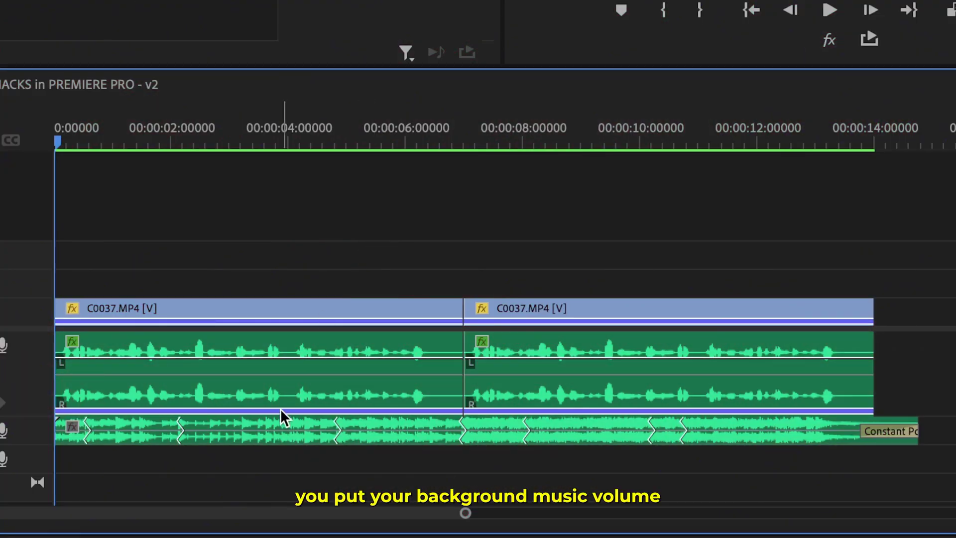
Step: Switch back to Premiere Pro and expand the Volume settings of the background music clip
{"action": "left_click", "coordinate": [278, 420]}
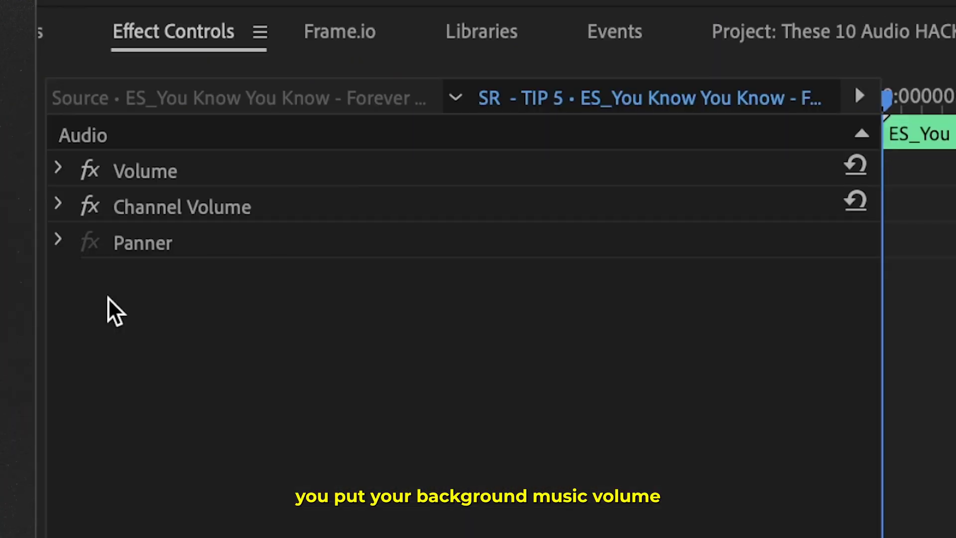
{"action": "left_click", "coordinate": [59, 170]}
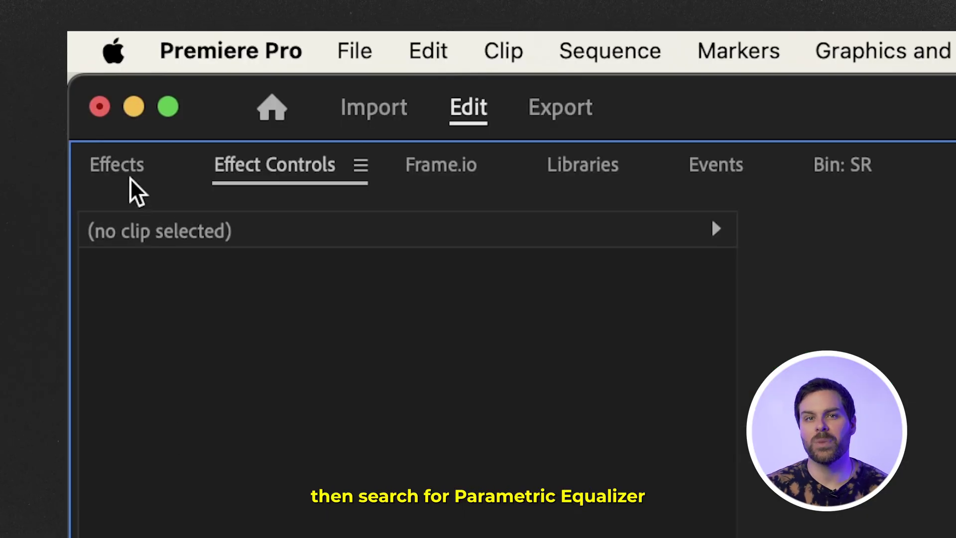
Step: Find the Parametric Equalizer effect, apply it to the first dialogue clip and open its custom setup editor
{"action": "left_click", "coordinate": [130, 178]}
{"action": "left_click", "coordinate": [166, 210]}
{"action": "type", "text": "parametric"}
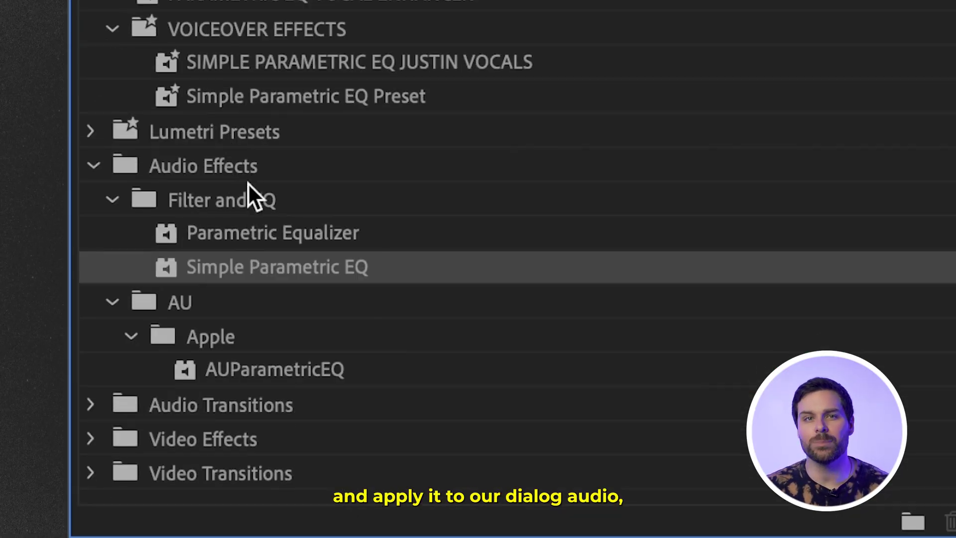
{"action": "left_click_drag", "start_coordinate": [266, 230], "coordinate": [267, 230]}
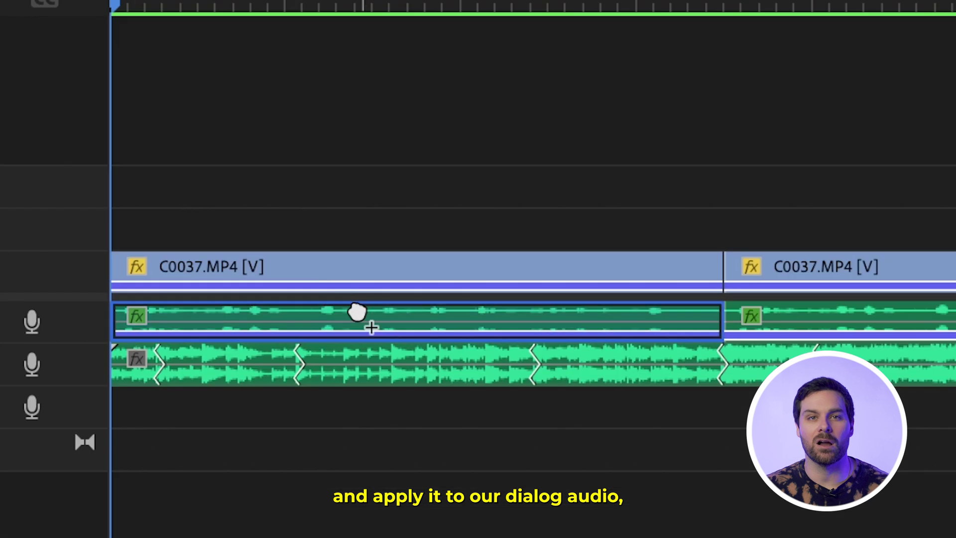
{"action": "left_click_drag", "start_coordinate": [357, 311], "coordinate": [357, 312]}
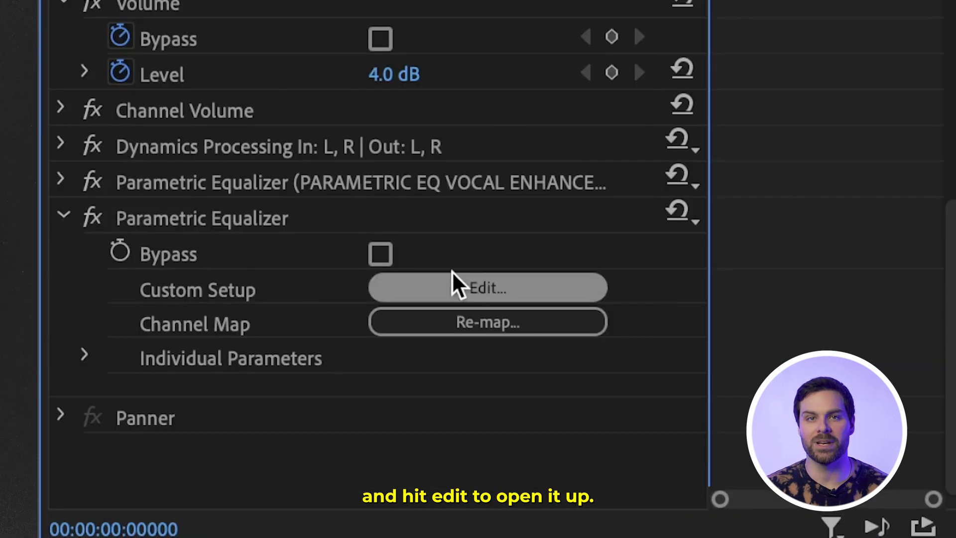
{"action": "left_click", "coordinate": [477, 278]}
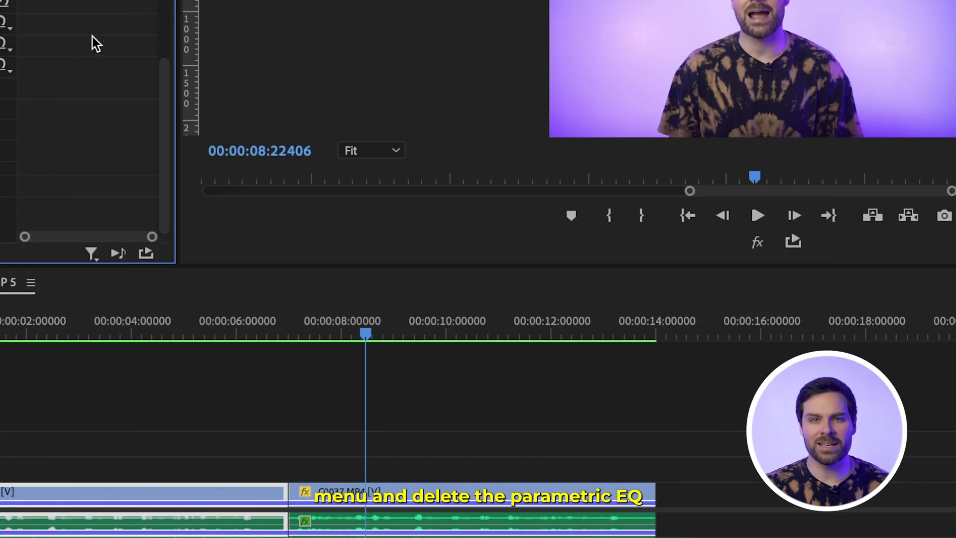
Step: Delete the newly added Parametric Equalizer from the dialogue clip
{"action": "left_click", "coordinate": [265, 230]}
{"action": "key", "text": "Delete"}
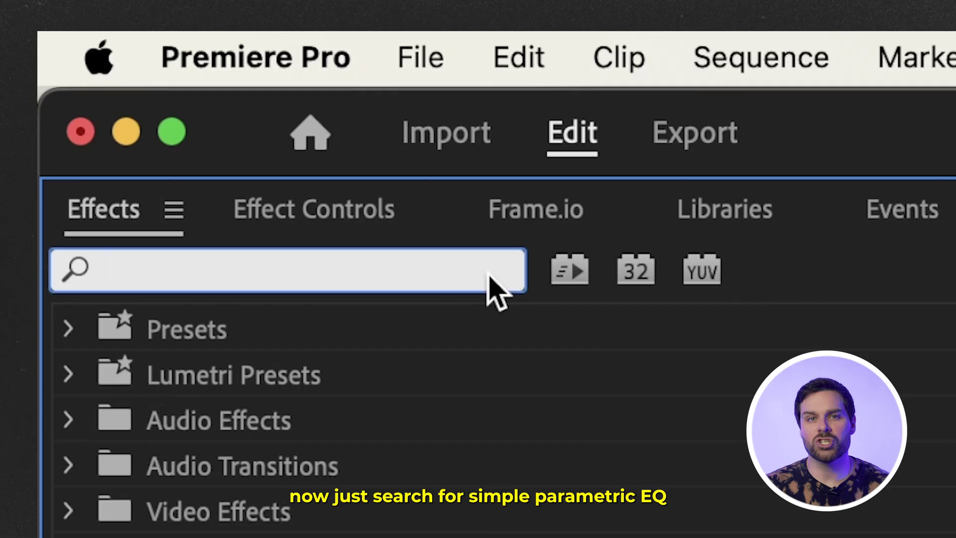
Step: Search the effects for "simple param" and apply Simple Parametric EQ to the background music clip
{"action": "type", "text": "simple param"}
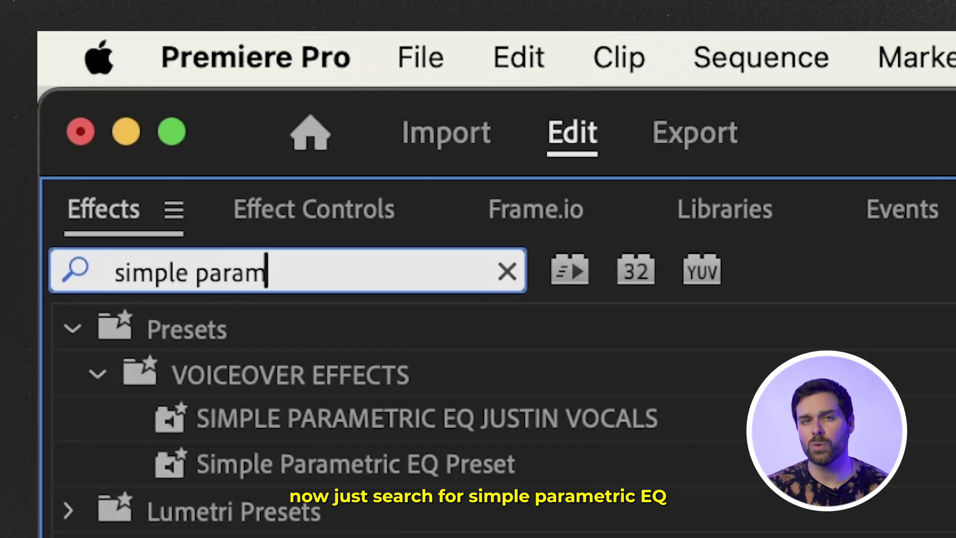
{"action": "left_click_drag", "start_coordinate": [316, 271], "coordinate": [420, 342]}
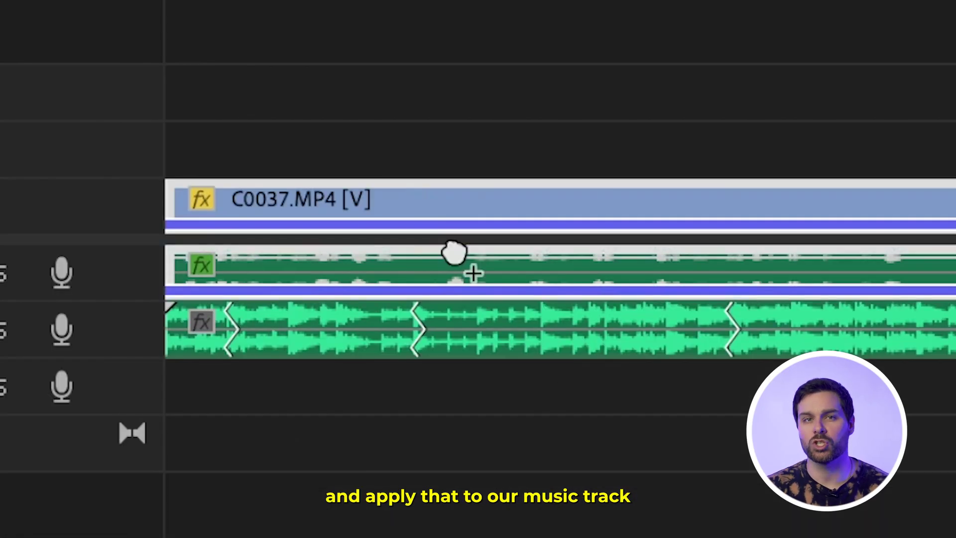
{"action": "left_click_drag", "start_coordinate": [540, 351], "coordinate": [540, 346]}
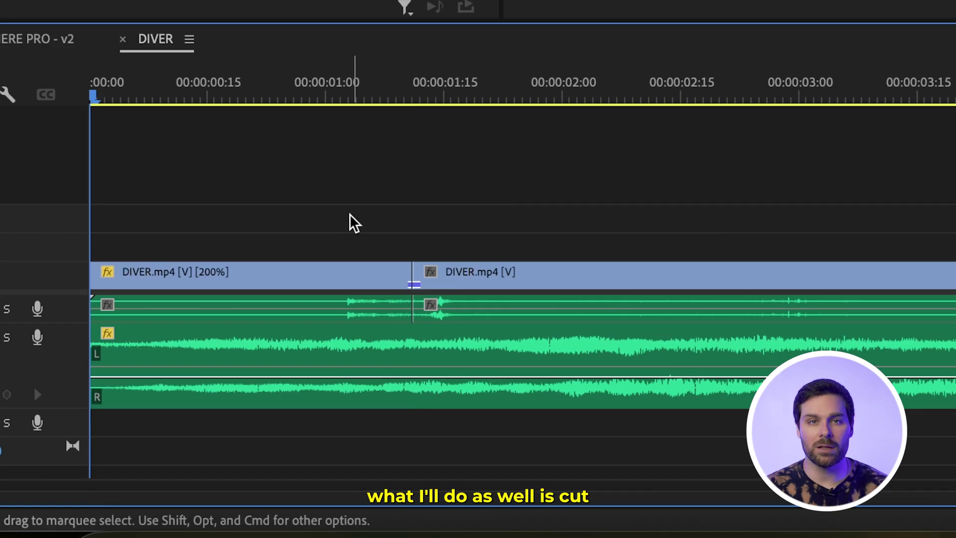
Step: Split the background music in the DIVER sequence at the cut between the two video clips and select the section after it
{"action": "left_click_drag", "start_coordinate": [154, 81], "coordinate": [225, 80]}
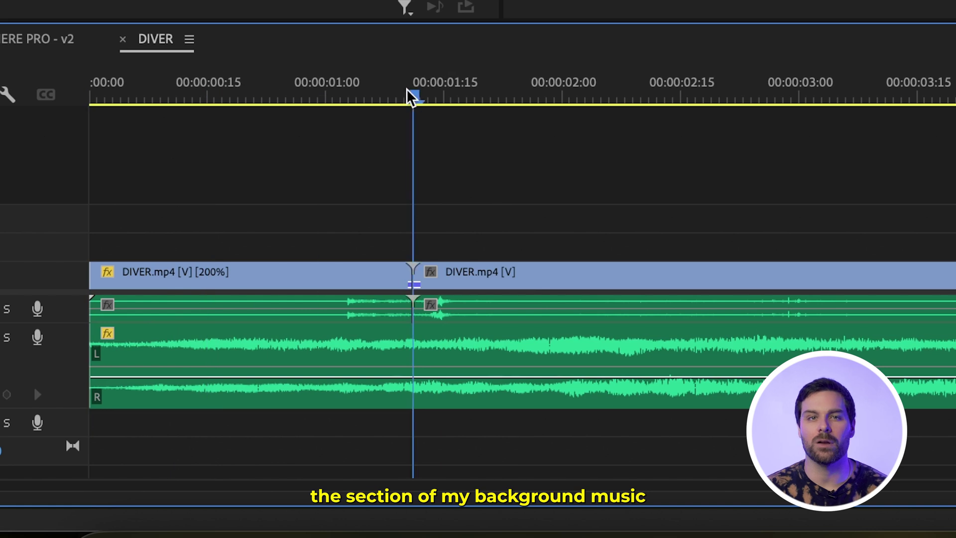
{"action": "left_click", "coordinate": [472, 348]}
{"action": "key", "text": "super+k"}
{"action": "left_click", "coordinate": [472, 348]}
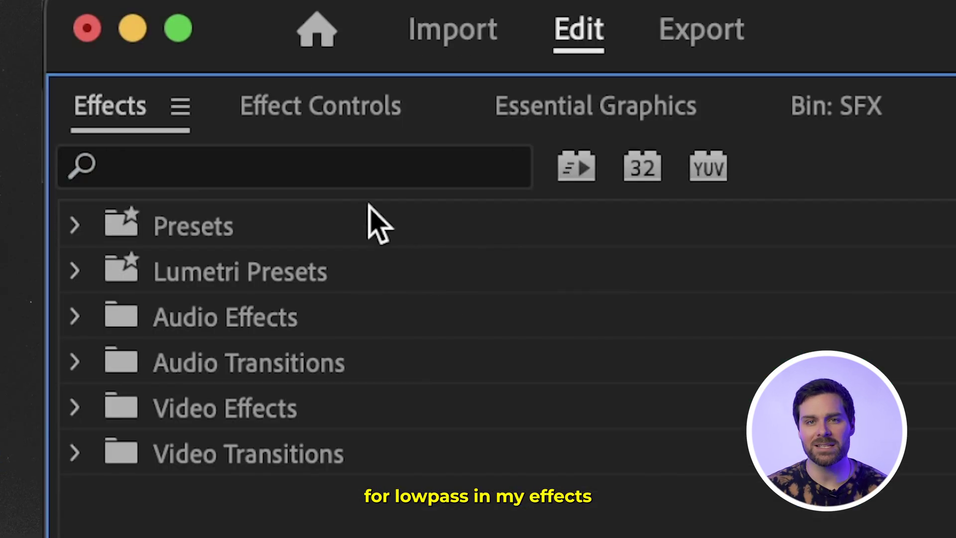
Step: Apply the Lowpass effect to the isolated music section and open its Cutoff value for editing
{"action": "left_click", "coordinate": [299, 167]}
{"action": "type", "text": "lowpass"}
{"action": "left_click", "coordinate": [230, 406]}
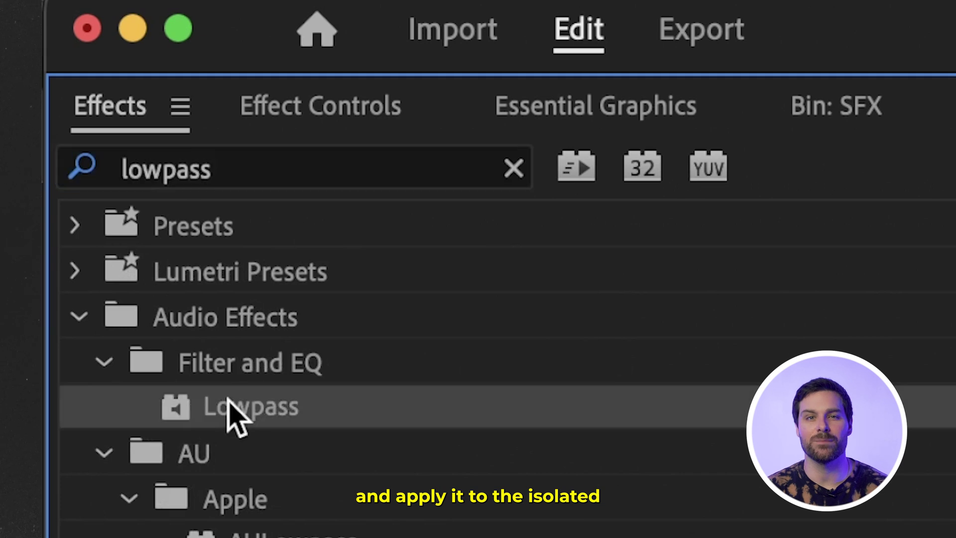
{"action": "left_click_drag", "start_coordinate": [230, 406], "coordinate": [268, 366]}
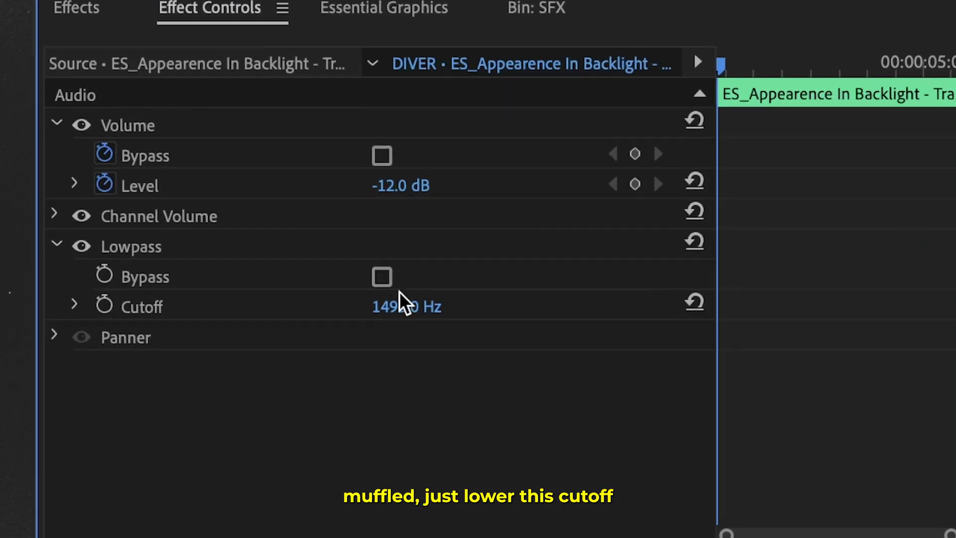
{"action": "left_click", "coordinate": [399, 305]}
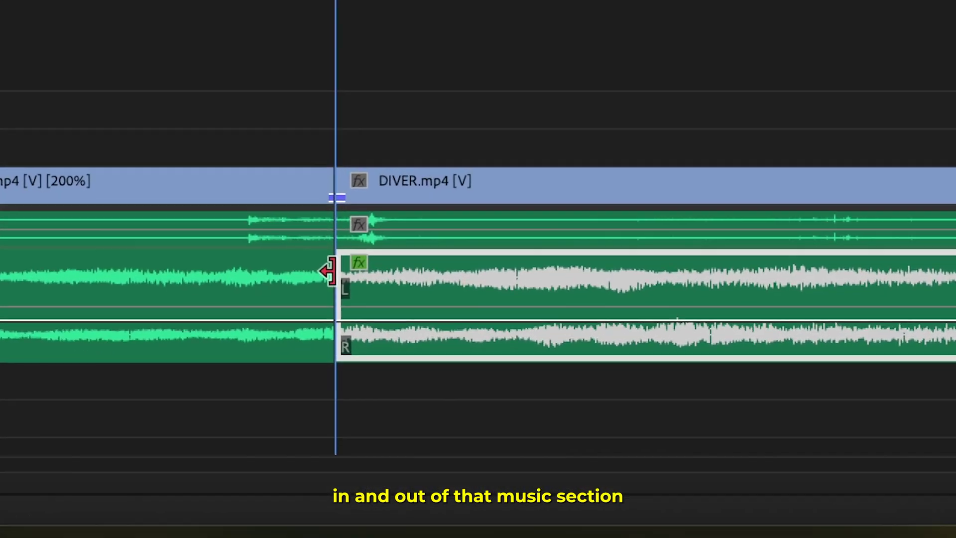
Step: Add a Constant Power crossfade at the start of the lowpassed music section and shorten the transition
{"action": "right_click", "coordinate": [288, 210]}
{"action": "left_click", "coordinate": [443, 444]}
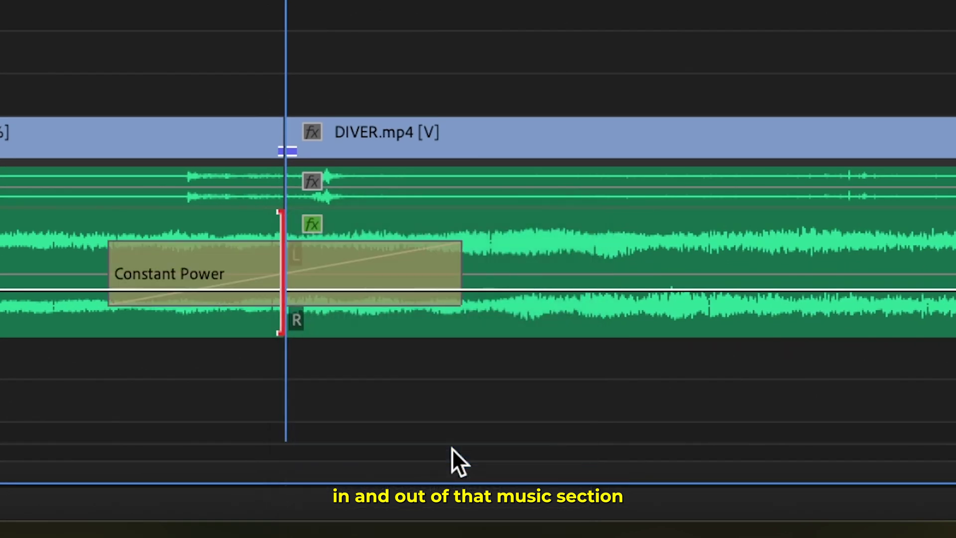
{"action": "left_click_drag", "start_coordinate": [439, 273], "coordinate": [351, 271]}
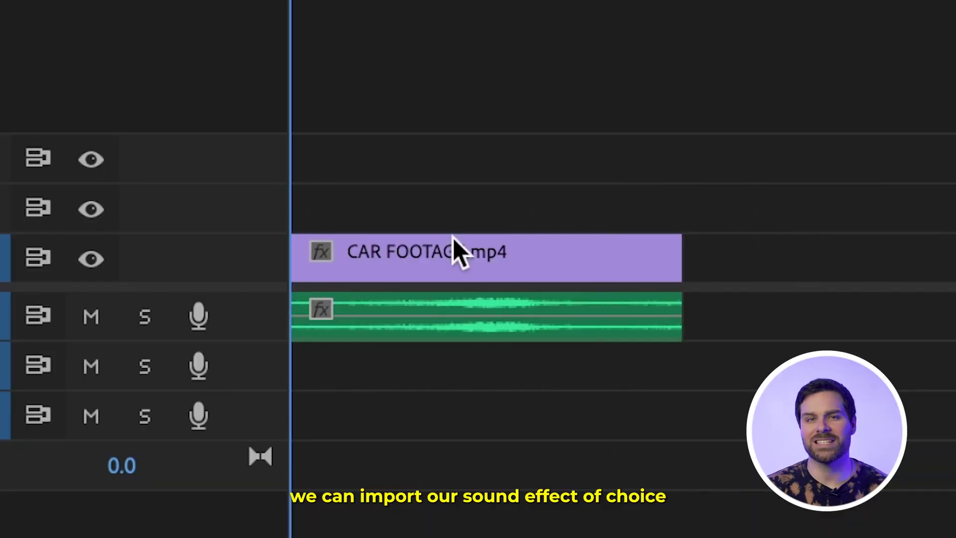
Step: Enable keyframing for the Panner Balance of the car driving sound effect and play the CAR FOOTAGE sequence from the start
{"action": "left_click", "coordinate": [466, 329]}
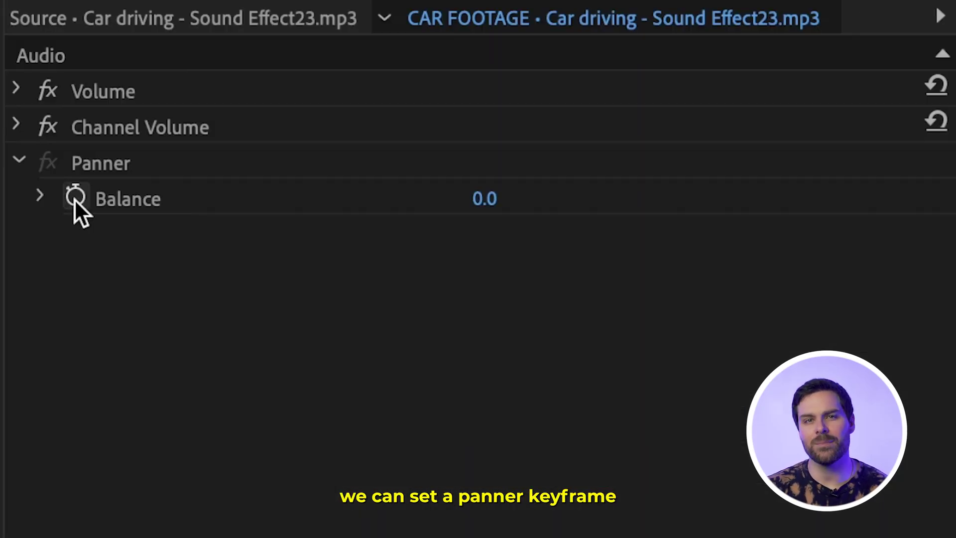
{"action": "left_click", "coordinate": [74, 199]}
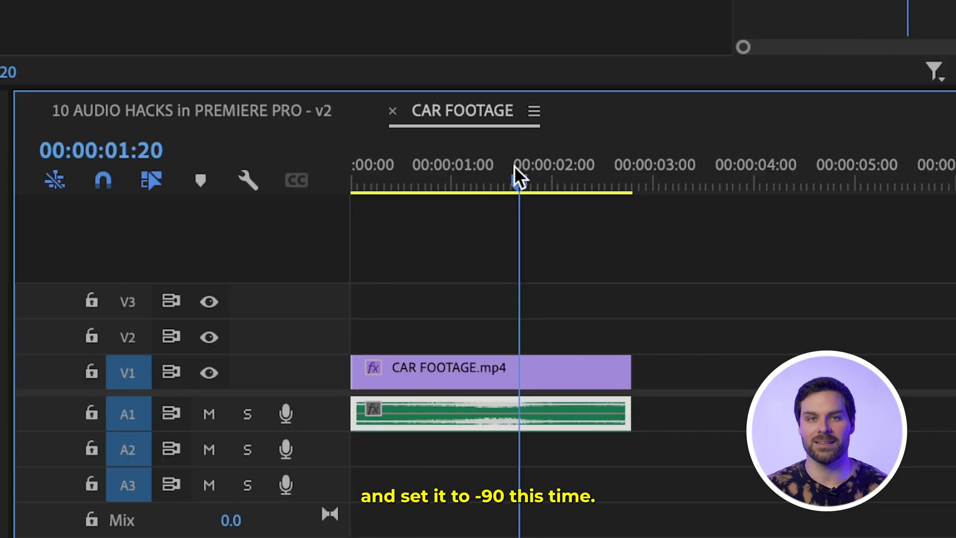
{"action": "key", "text": "Home"}
{"action": "key", "text": "space"}
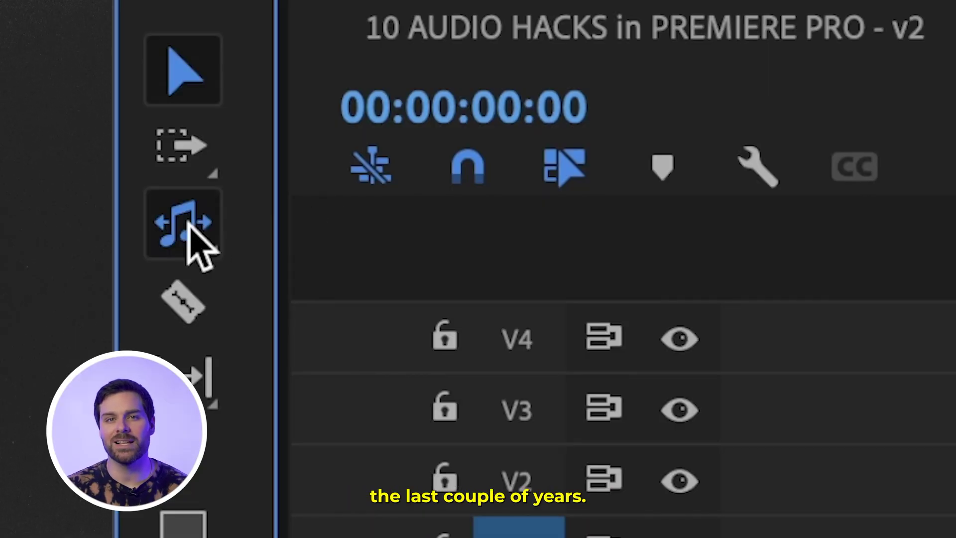
Step: Remix the music track to end near the last video clip, with a target duration of 00:01:42:13
{"action": "left_click", "coordinate": [188, 224]}
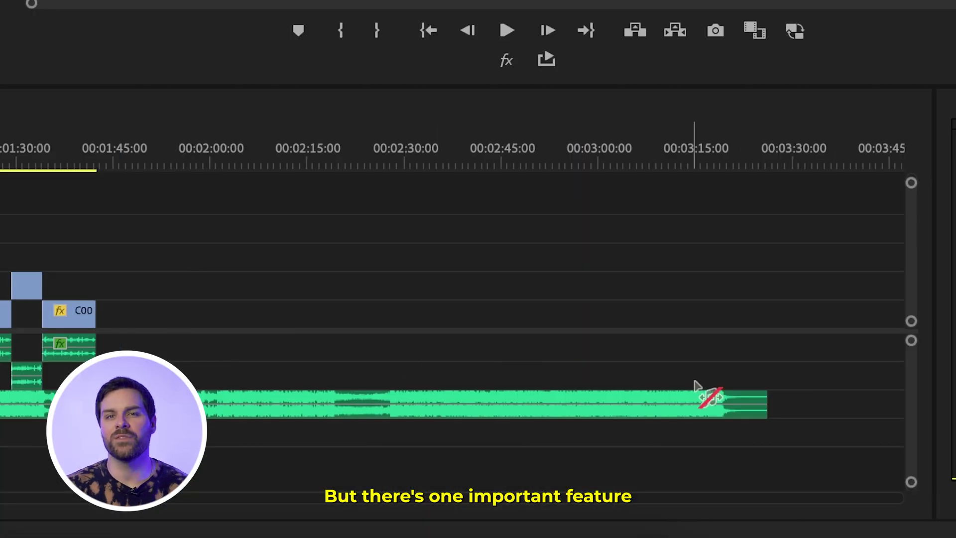
{"action": "left_click_drag", "start_coordinate": [764, 404], "coordinate": [110, 416]}
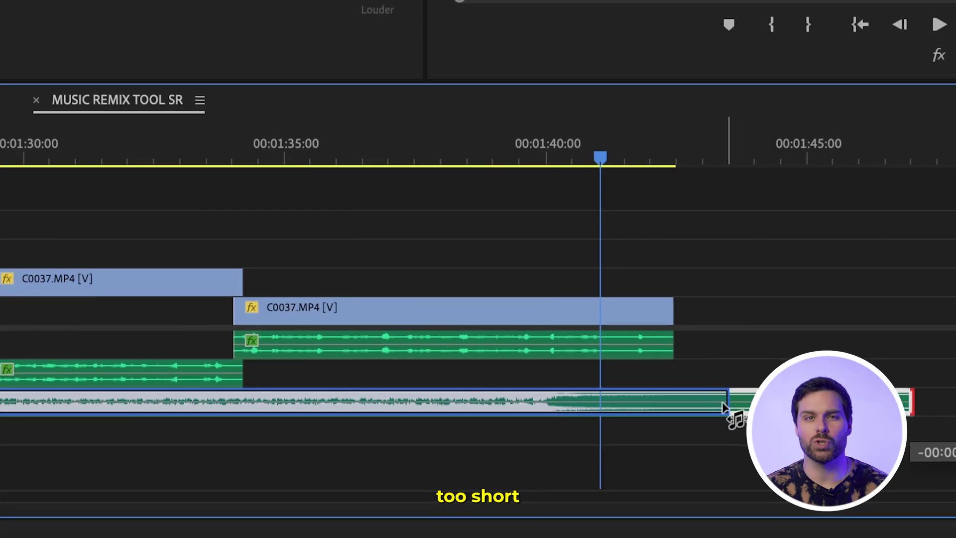
{"action": "left_click_drag", "start_coordinate": [734, 412], "coordinate": [936, 393]}
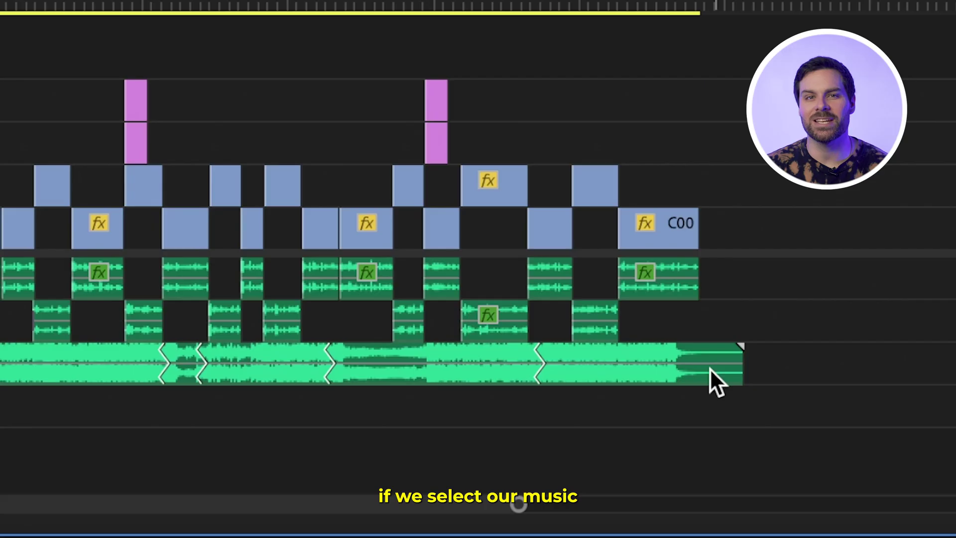
Step: Expand the remix customization options of the music clip and raise Segments to 10.0
{"action": "left_click", "coordinate": [711, 376]}
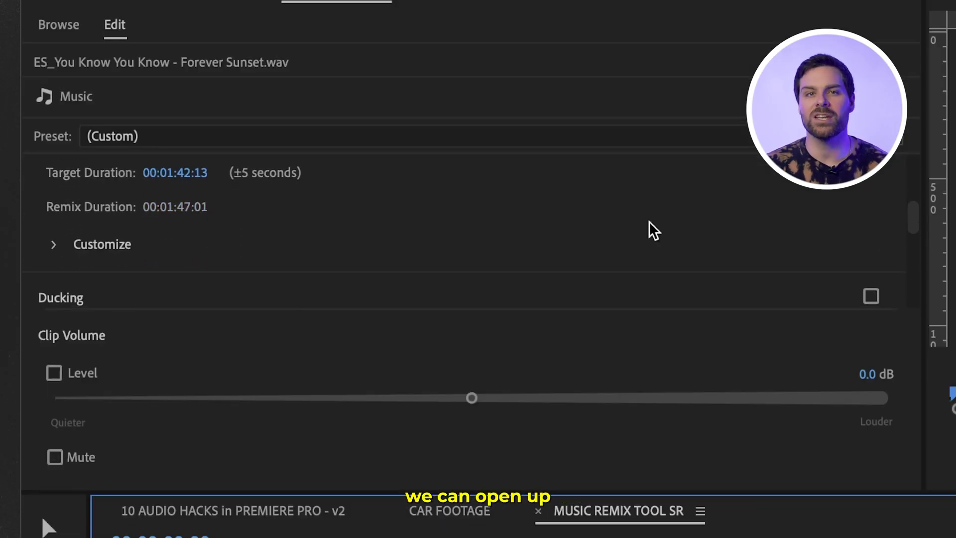
{"action": "left_click", "coordinate": [53, 286]}
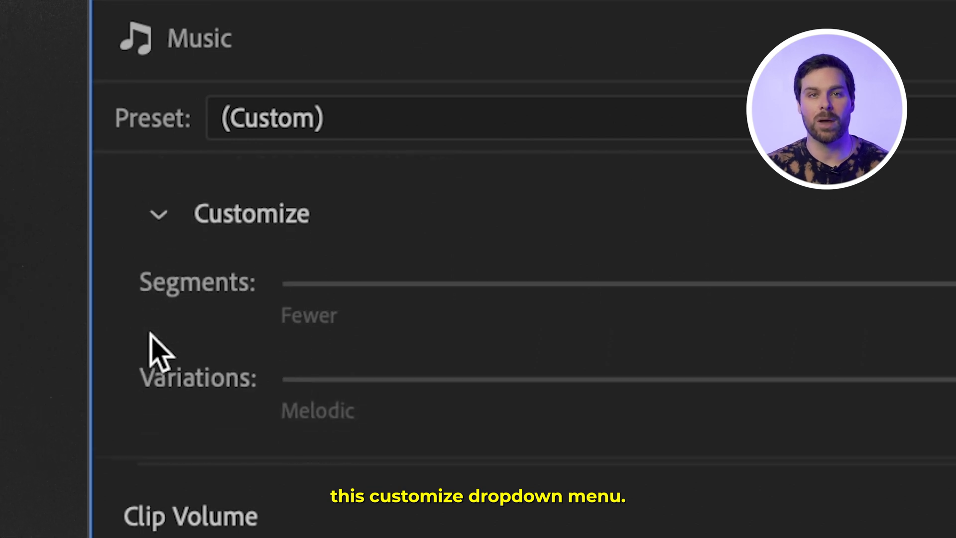
{"action": "left_click_drag", "start_coordinate": [464, 115], "coordinate": [852, 88]}
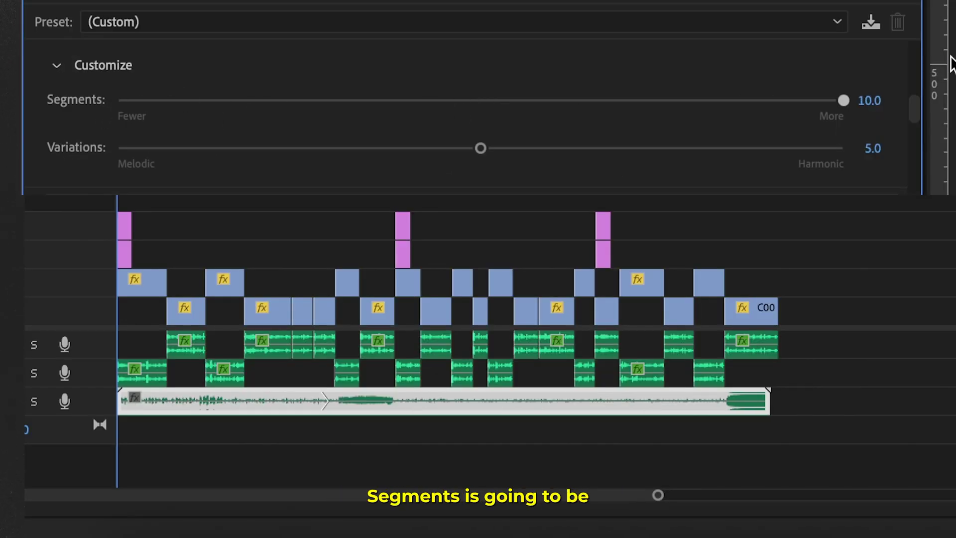
Step: Reset the remix Segments to 5.0 and try Variations across its Melodic and Harmonic range
{"action": "double_click", "coordinate": [845, 98]}
{"action": "left_click_drag", "start_coordinate": [480, 147], "coordinate": [52, 136]}
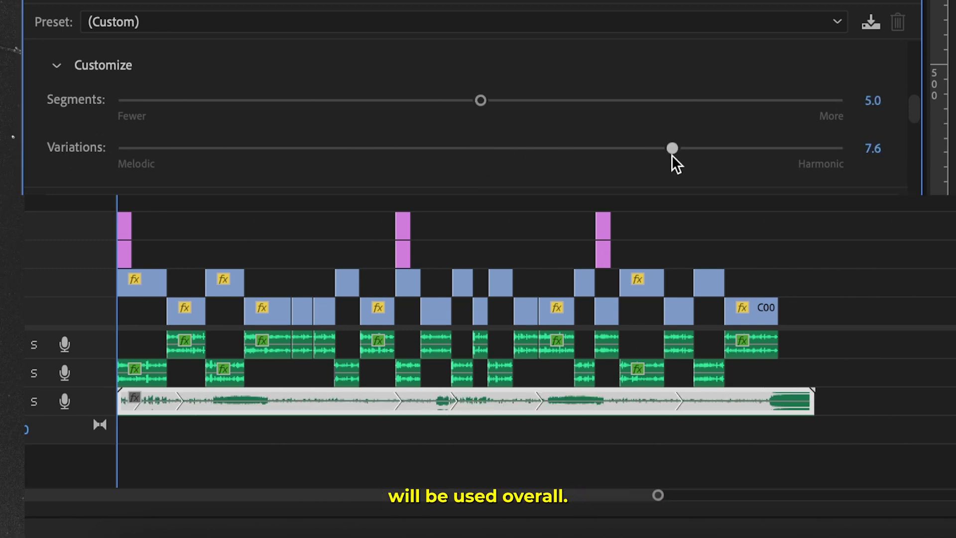